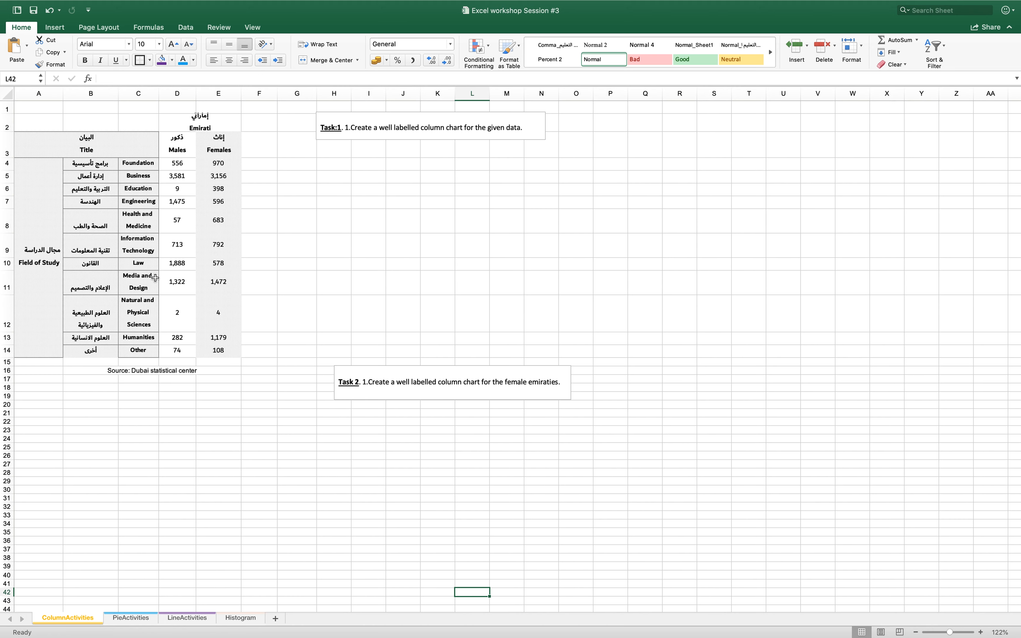
# Insert a clustered column chart from the field-of-study table for Emirati males and females, A3:E14
pyautogui.moveTo(86, 143); pyautogui.dragTo(218, 350)
pyautogui.click(55, 27)
pyautogui.click(380, 44)
pyautogui.click(389, 89)
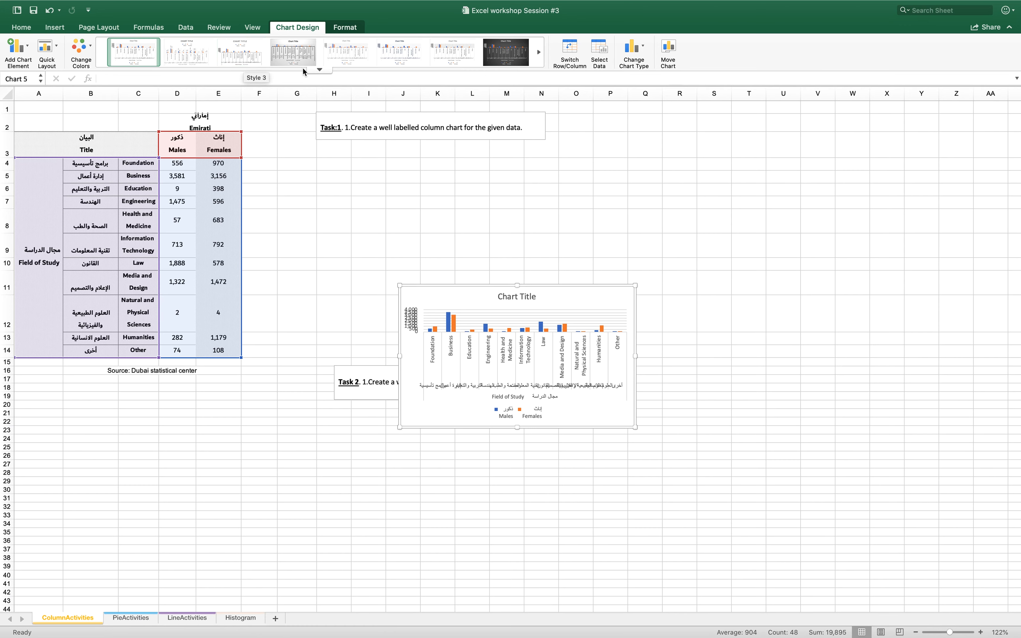
# Enlarge the males and females column chart and move it to the top of the sheet, around columns M to T
pyautogui.moveTo(632, 286); pyautogui.dragTo(674, 207)
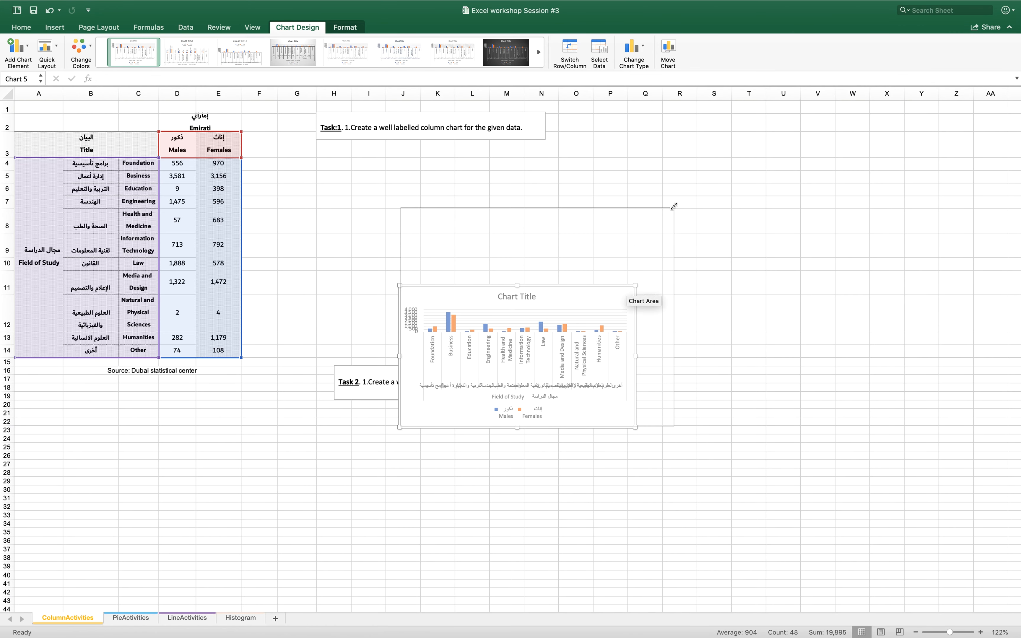
pyautogui.click(541, 417)
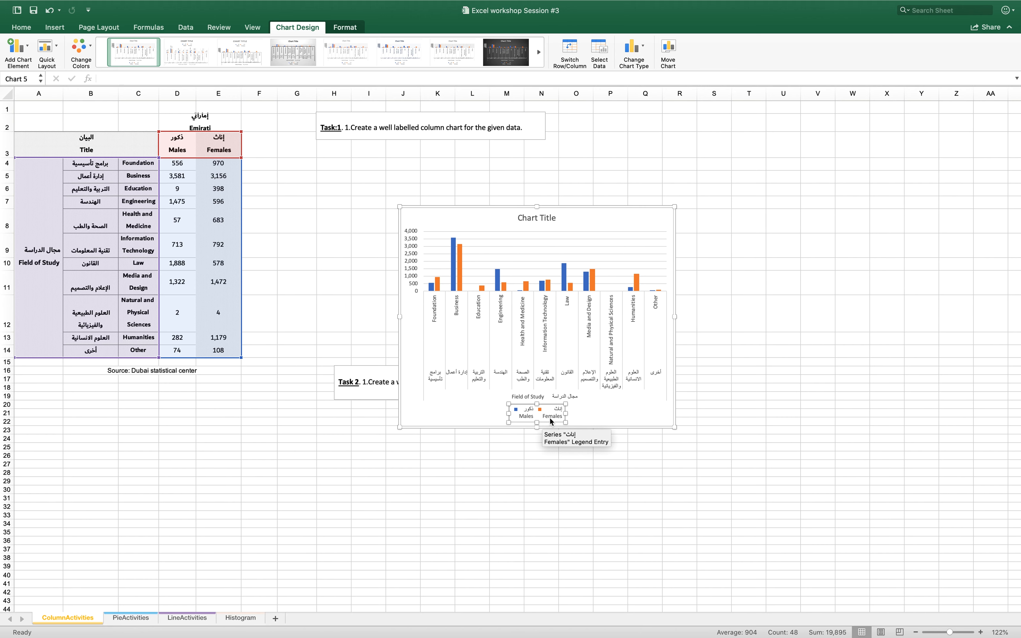
pyautogui.click(539, 218)
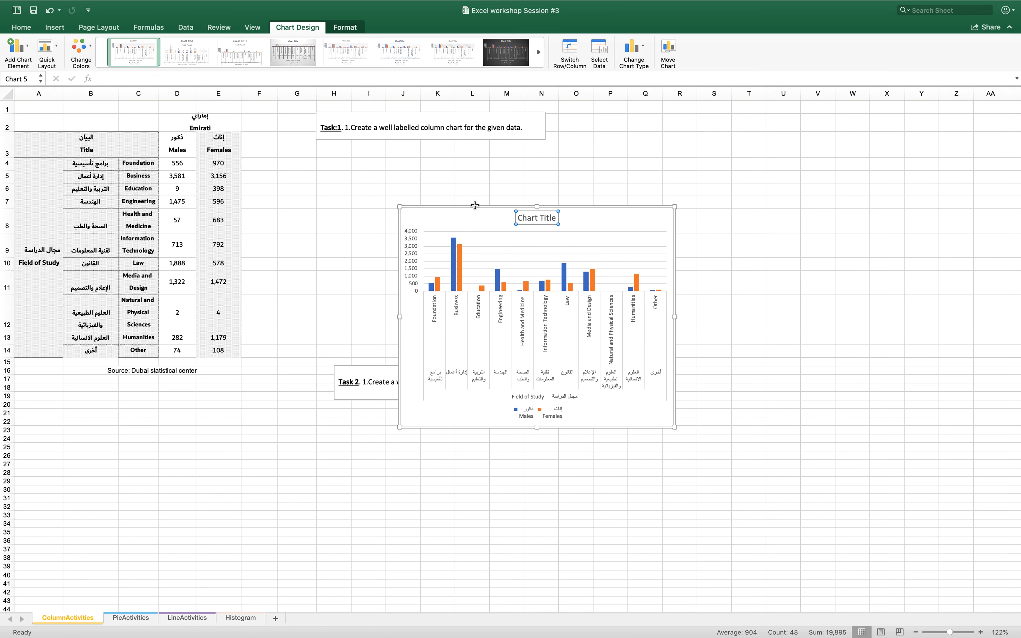
pyautogui.moveTo(475, 205); pyautogui.dragTo(577, 100)
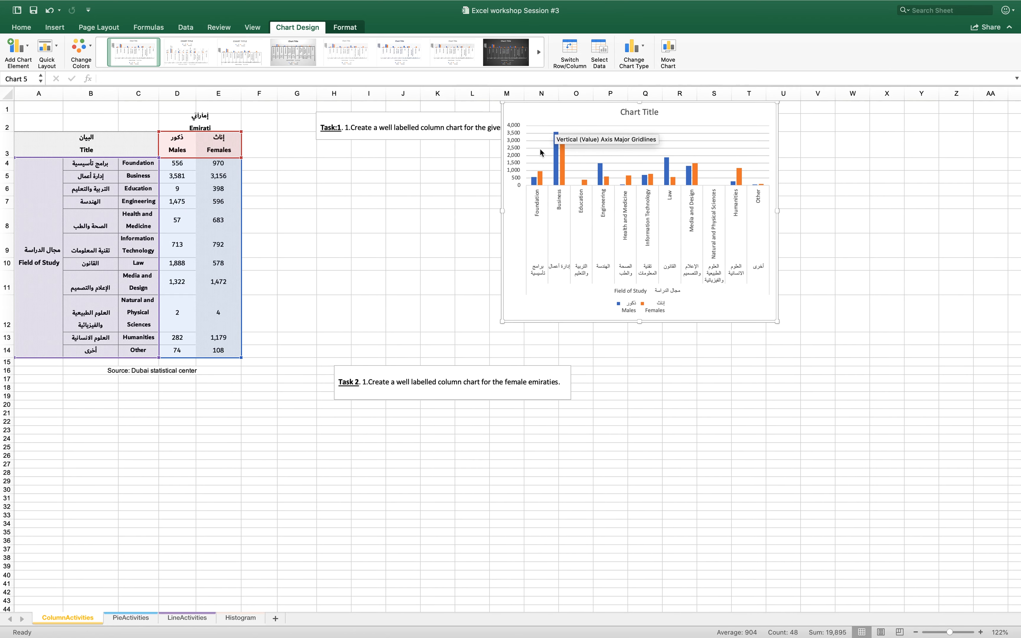
# Insert a column chart for Task 2 using only the field-of-study columns A3:C14 and the Females column E3:E14
pyautogui.scroll(-5, 428, 403)
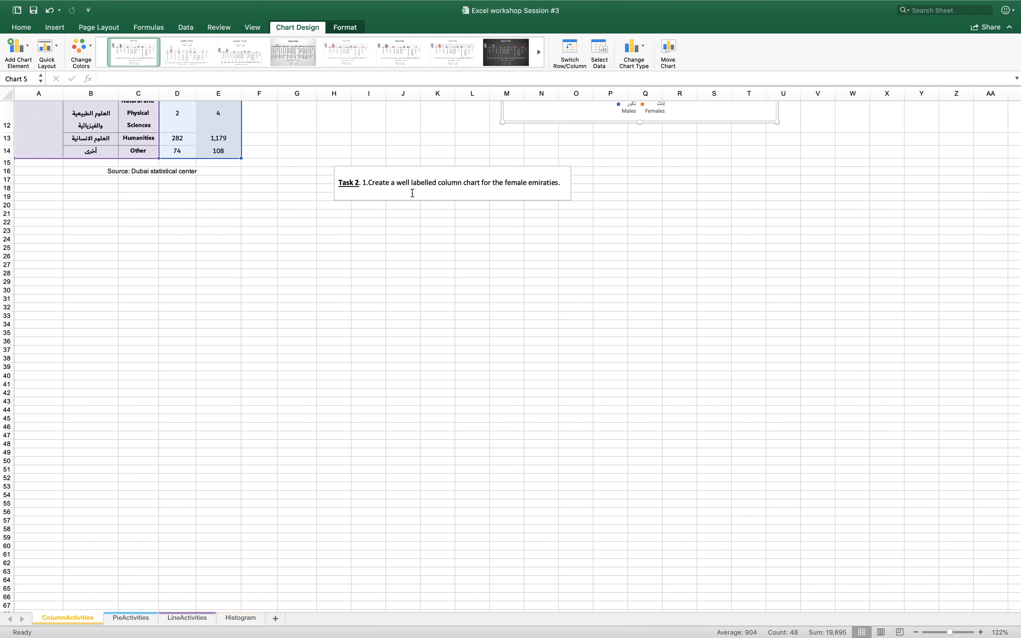
pyautogui.scroll(5, 412, 193)
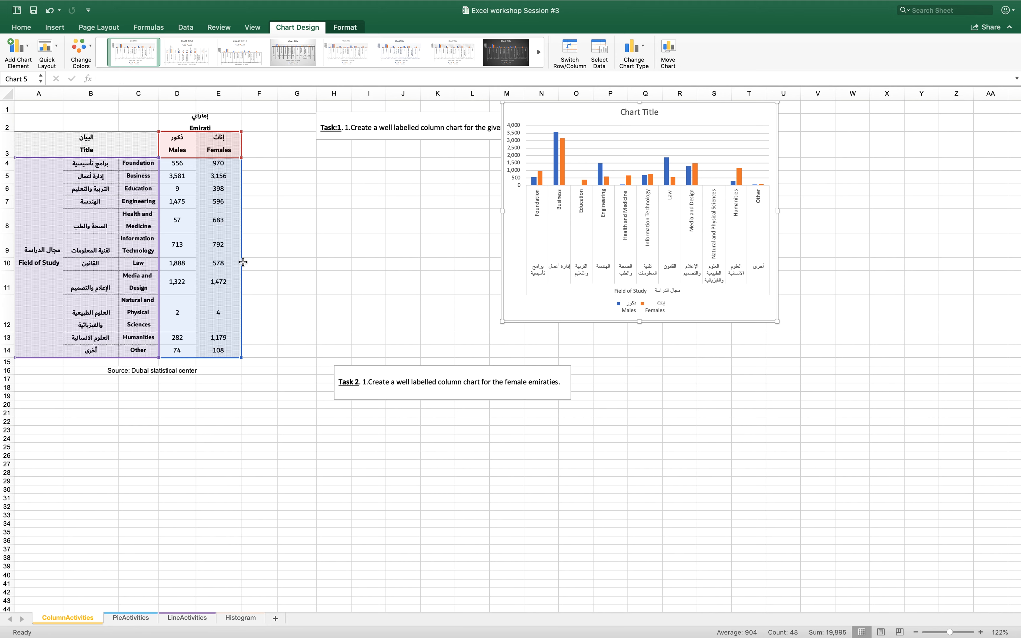
pyautogui.click(331, 234)
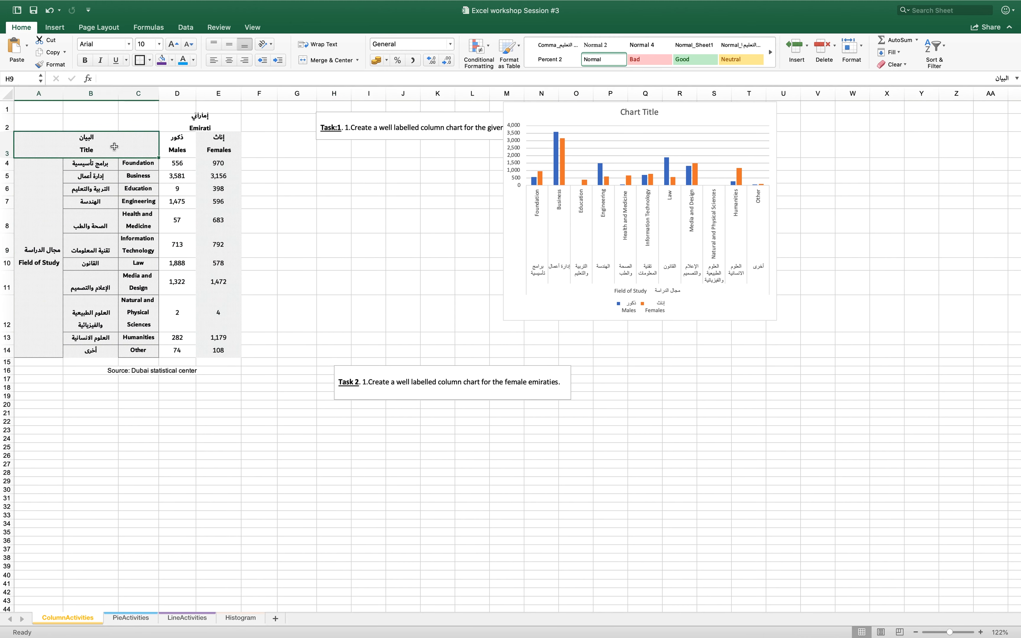
pyautogui.moveTo(114, 147); pyautogui.dragTo(116, 268)
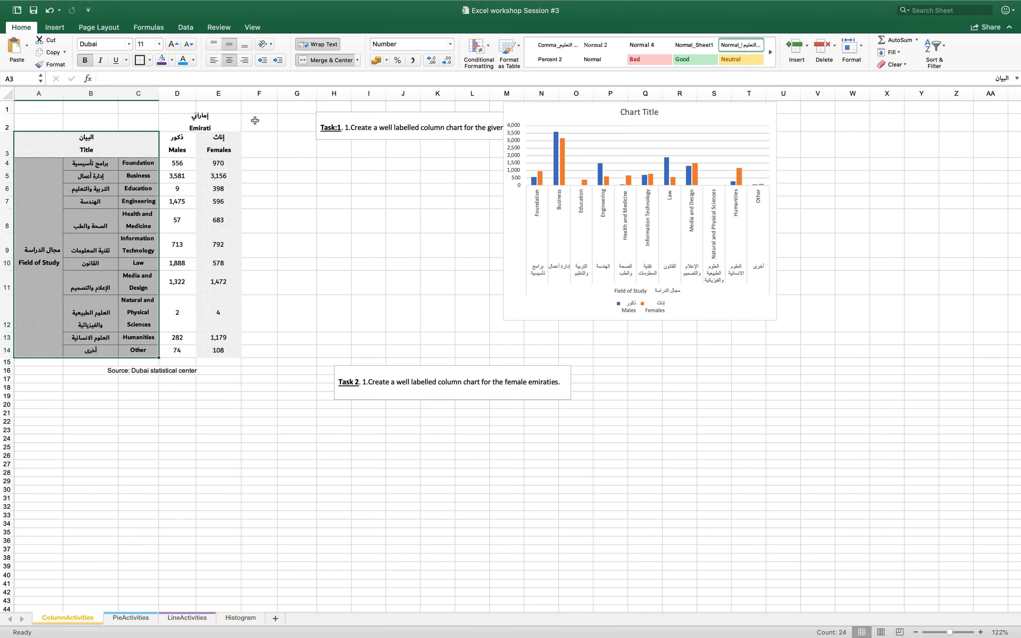
pyautogui.moveTo(228, 142); pyautogui.dragTo(224, 354)
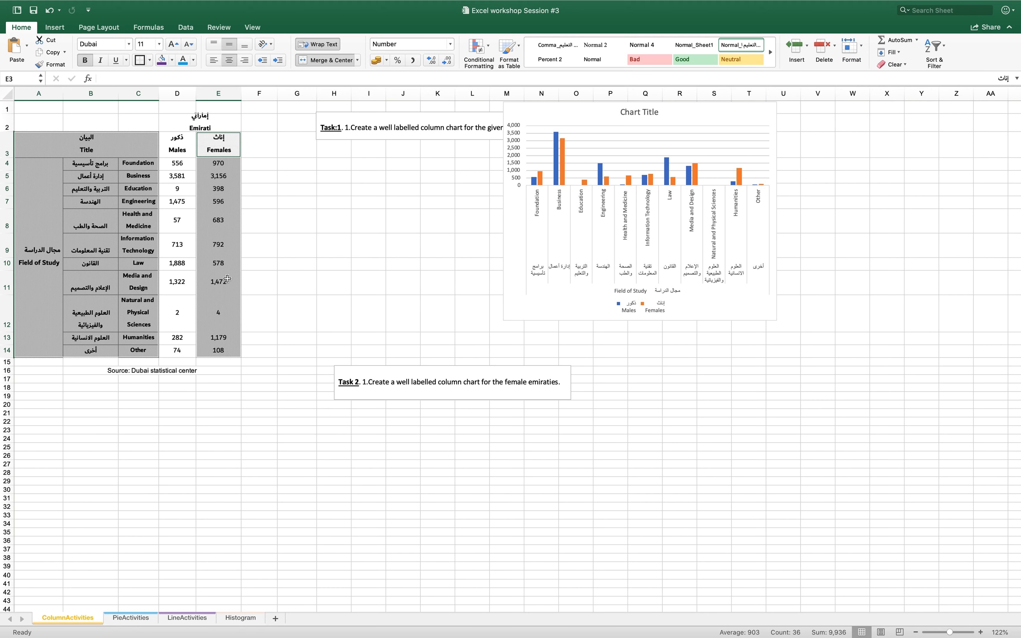
pyautogui.moveTo(209, 7)
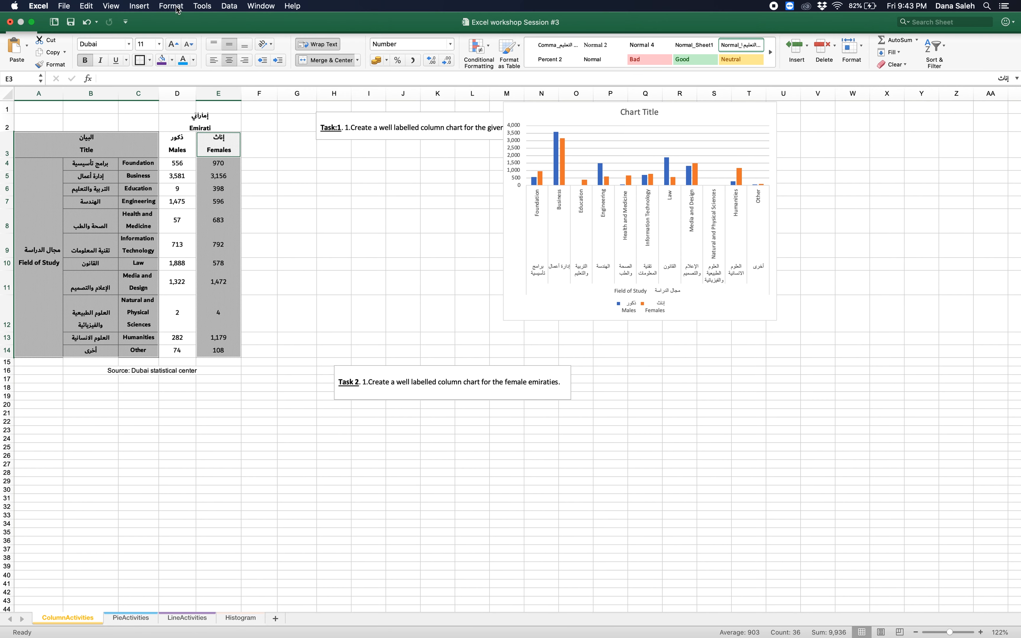
pyautogui.click(143, 6)
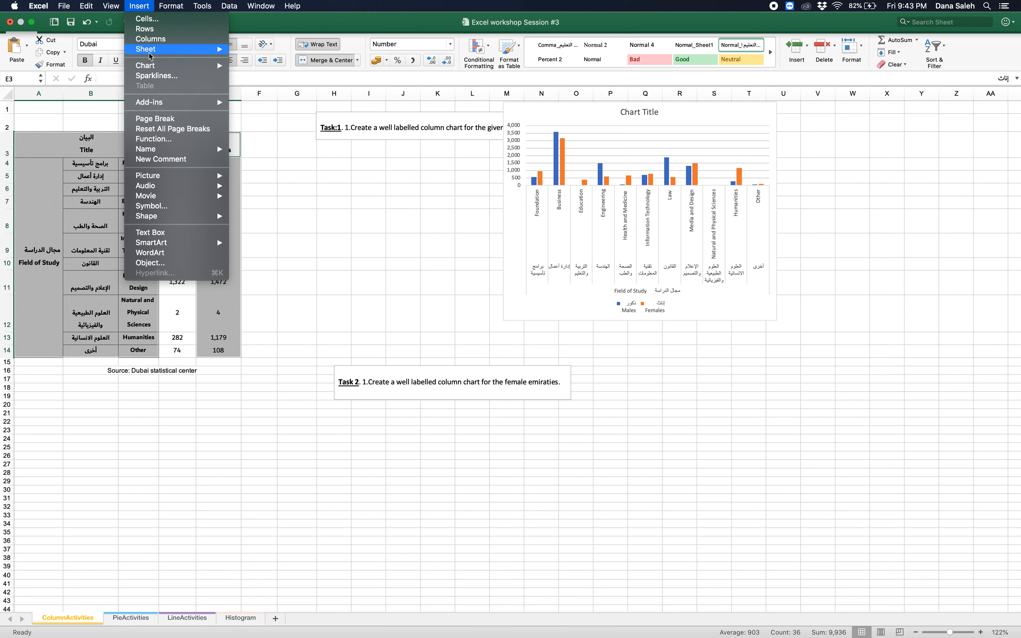
pyautogui.moveTo(150, 68)
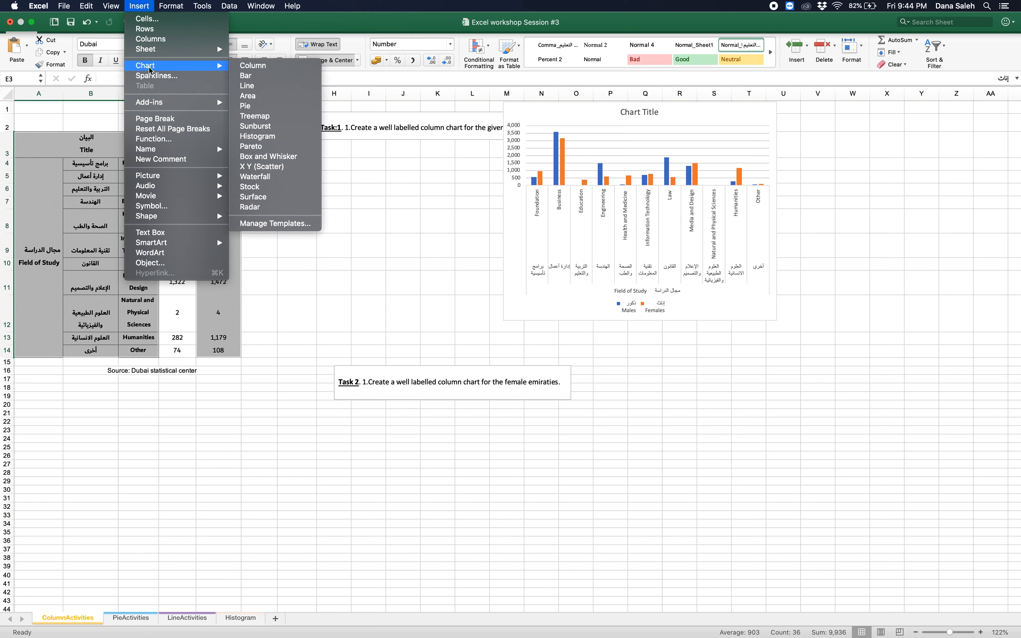
pyautogui.click(252, 66)
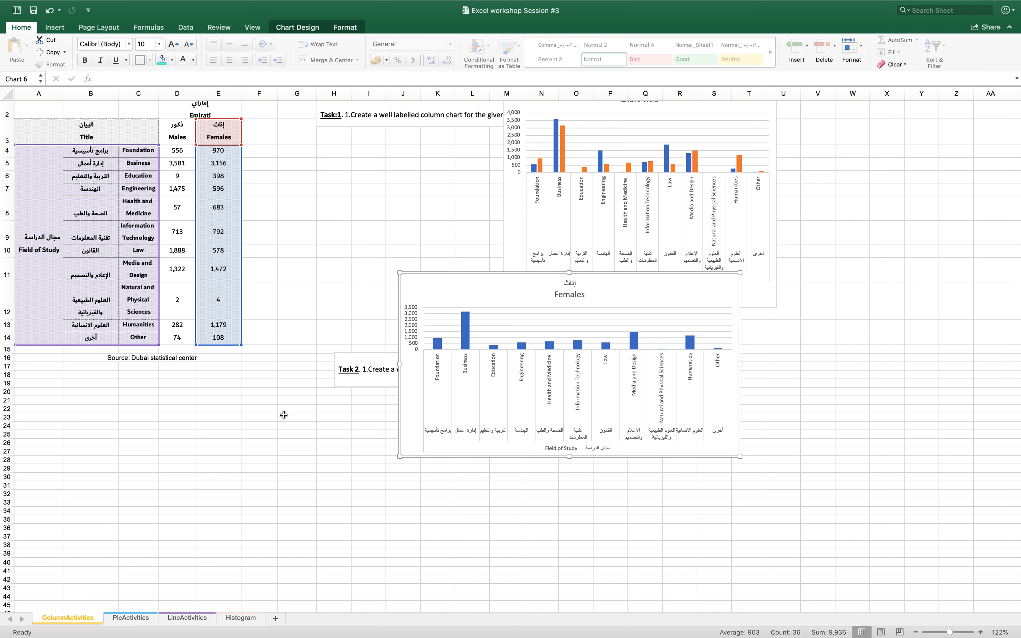
# Insert a pie chart on the PieActivities sheet from Table P1's Emirate and Area in Square km2 data, A15:B22
pyautogui.click(125, 618)
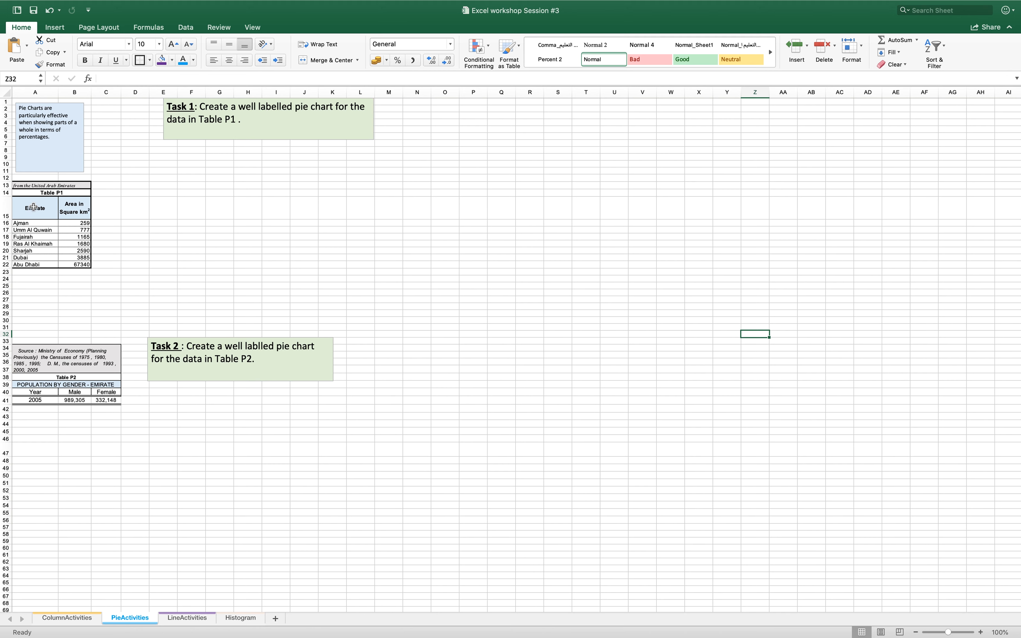
pyautogui.moveTo(34, 206); pyautogui.dragTo(74, 264)
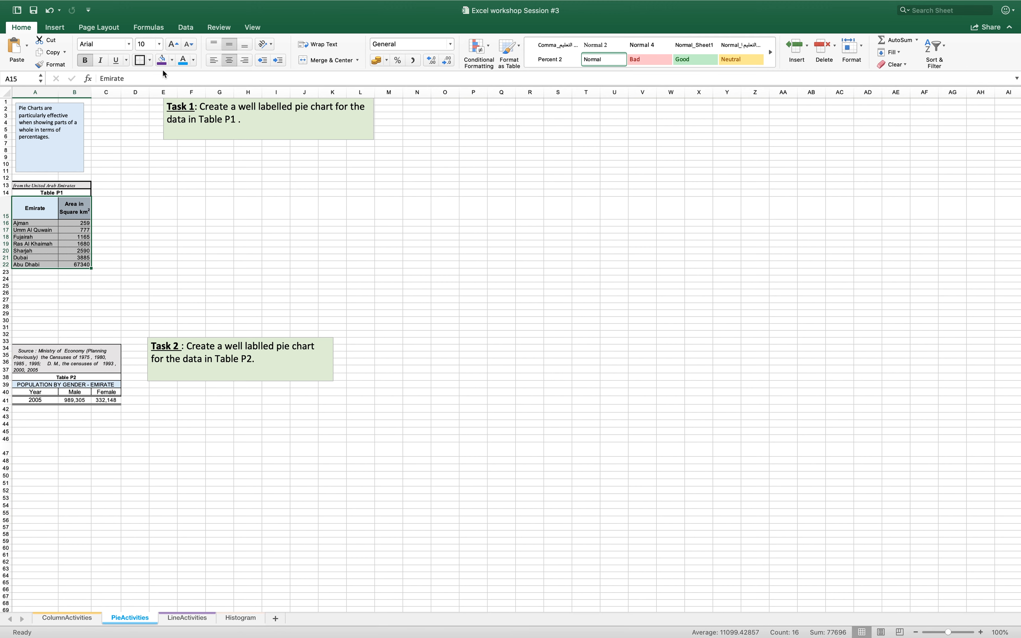
pyautogui.moveTo(152, 5)
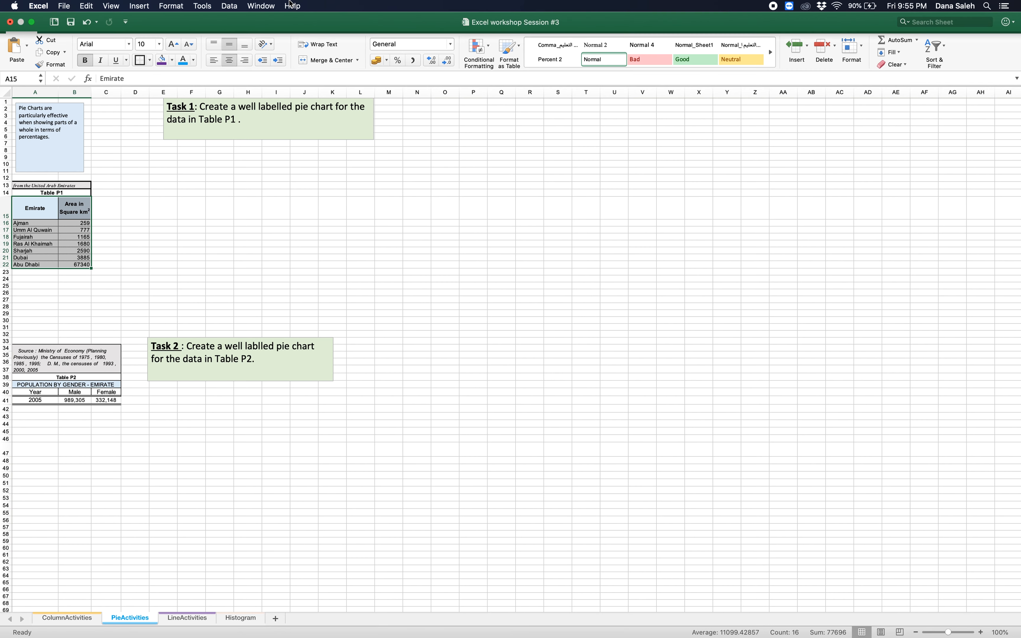
pyautogui.click(139, 5)
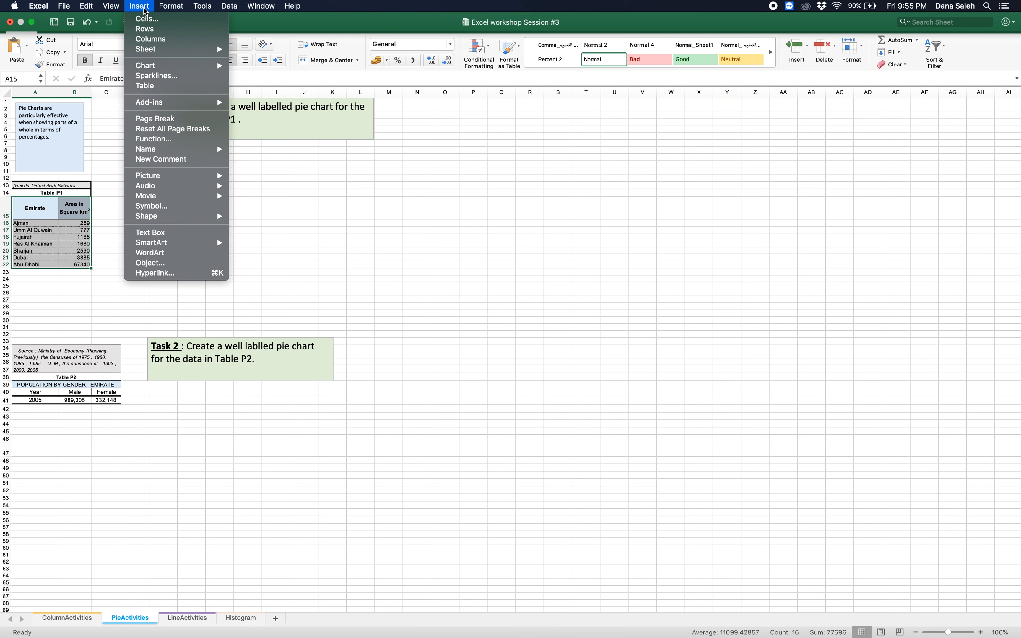
pyautogui.moveTo(152, 67)
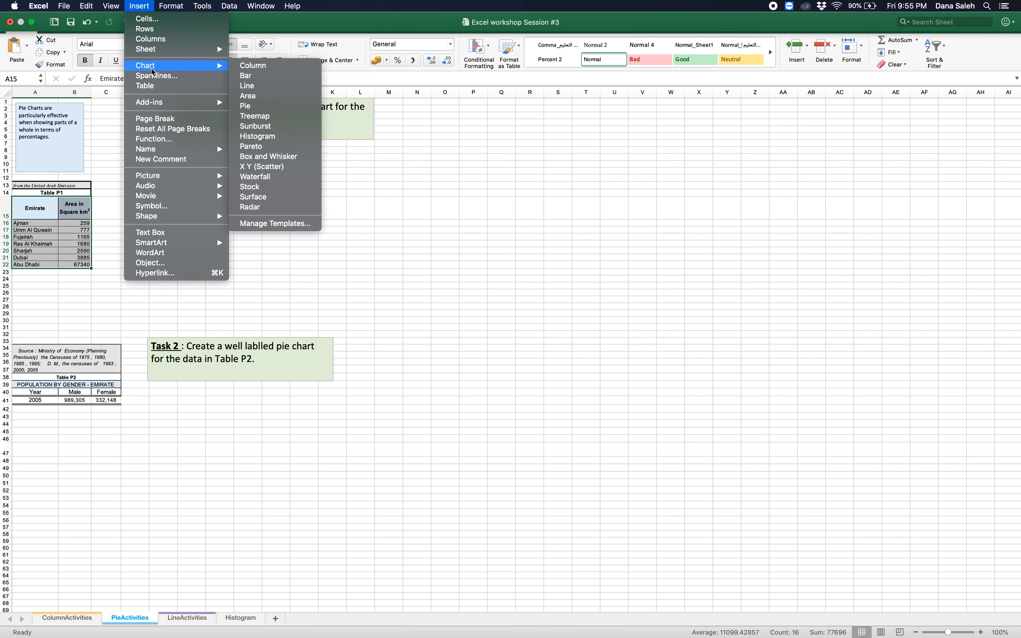
pyautogui.click(261, 106)
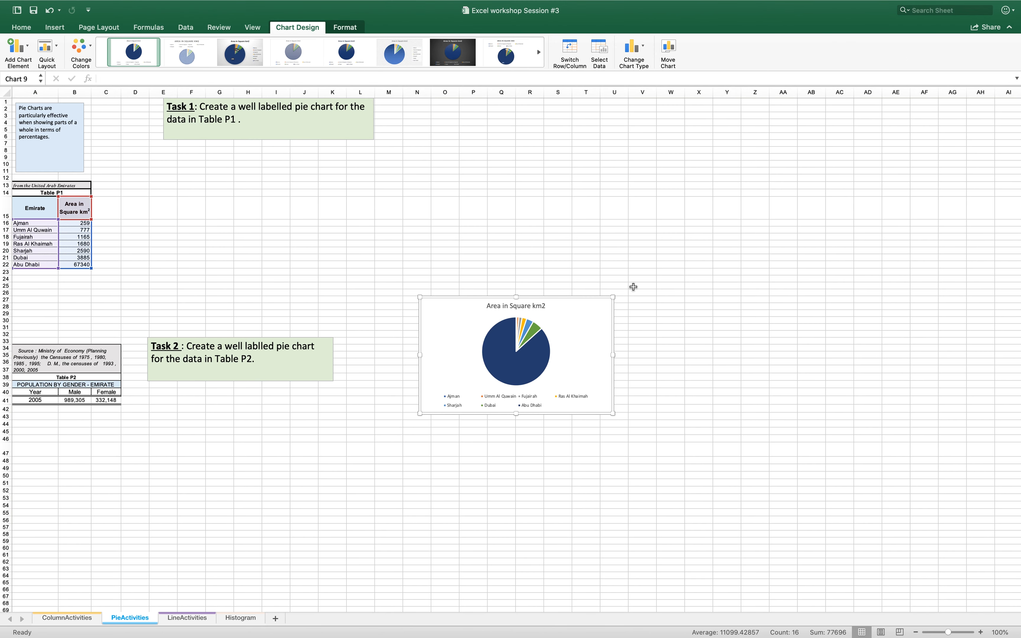
# Enlarge the pie chart and apply the quick layout that labels each slice with its name and percentage
pyautogui.moveTo(612, 297); pyautogui.dragTo(689, 207)
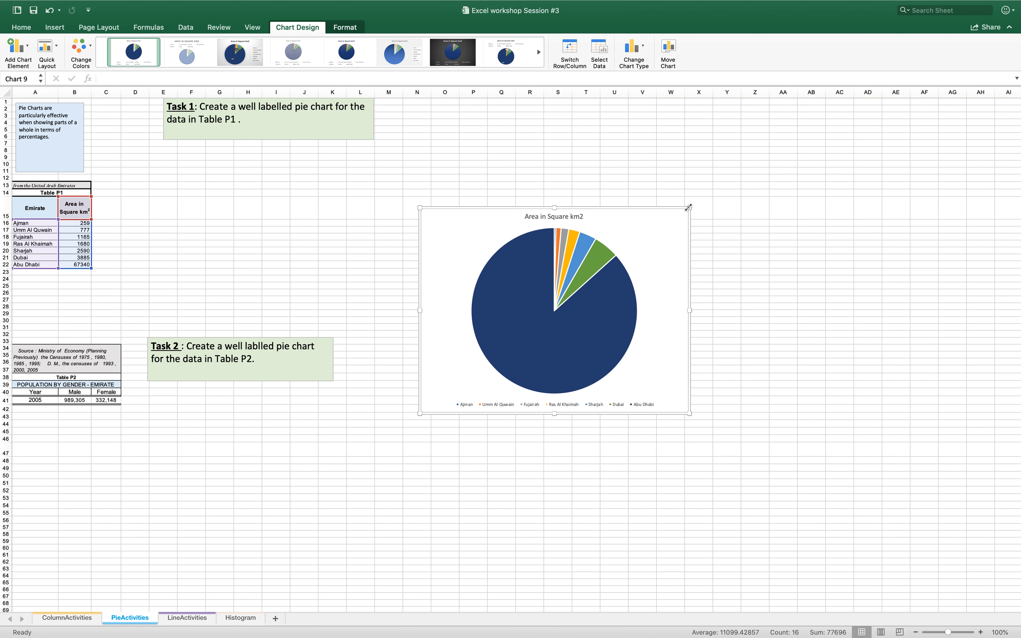
pyautogui.moveTo(688, 207); pyautogui.dragTo(729, 175)
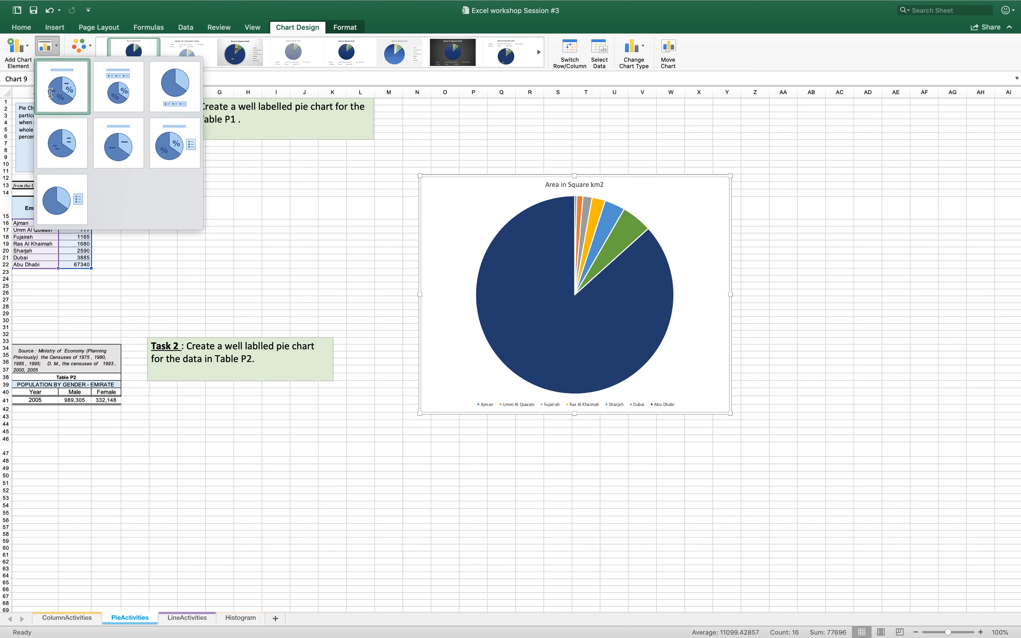
pyautogui.click(66, 92)
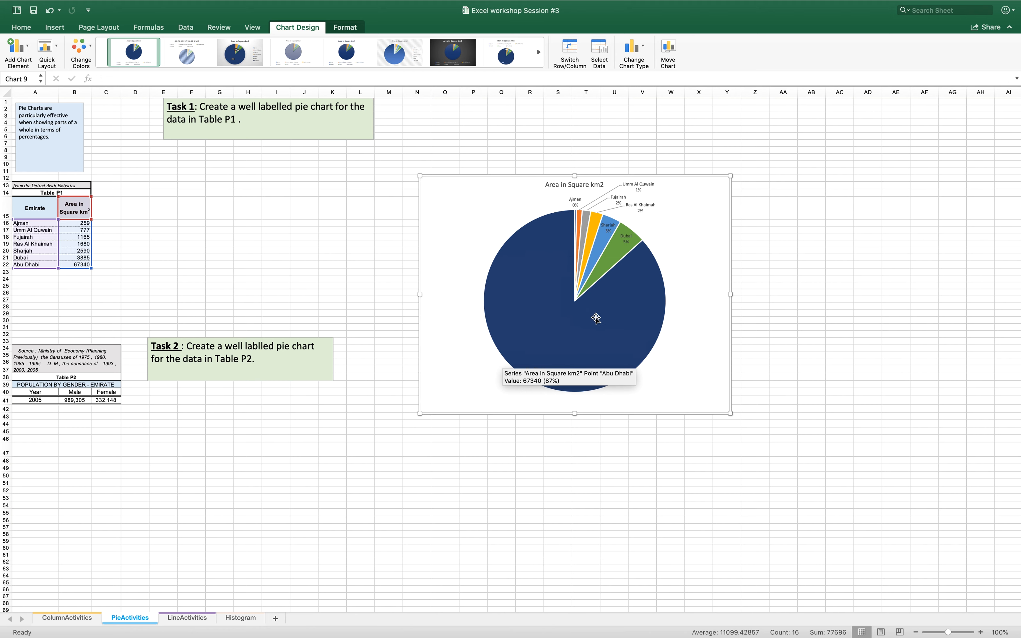
# Enlarge the pie's plot area inside the chart
pyautogui.click(661, 358)
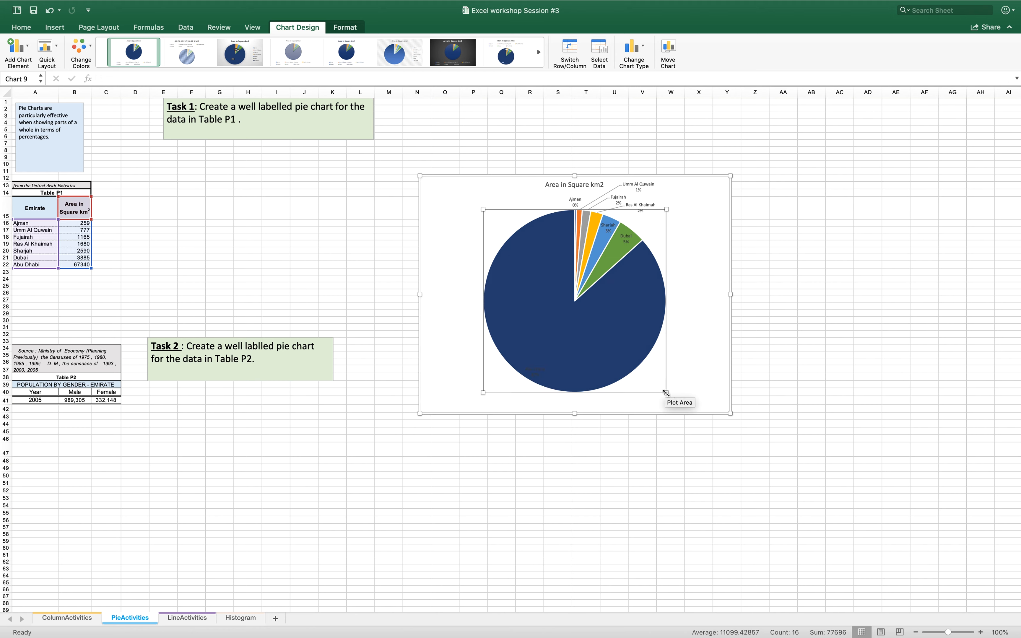
pyautogui.moveTo(666, 392); pyautogui.dragTo(686, 390)
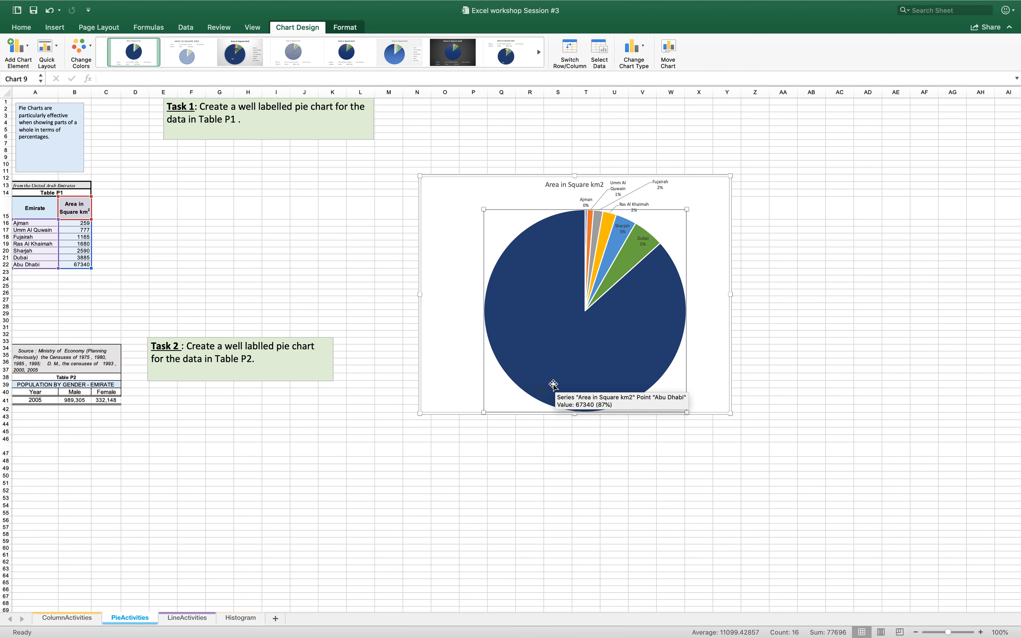
pyautogui.click(656, 187)
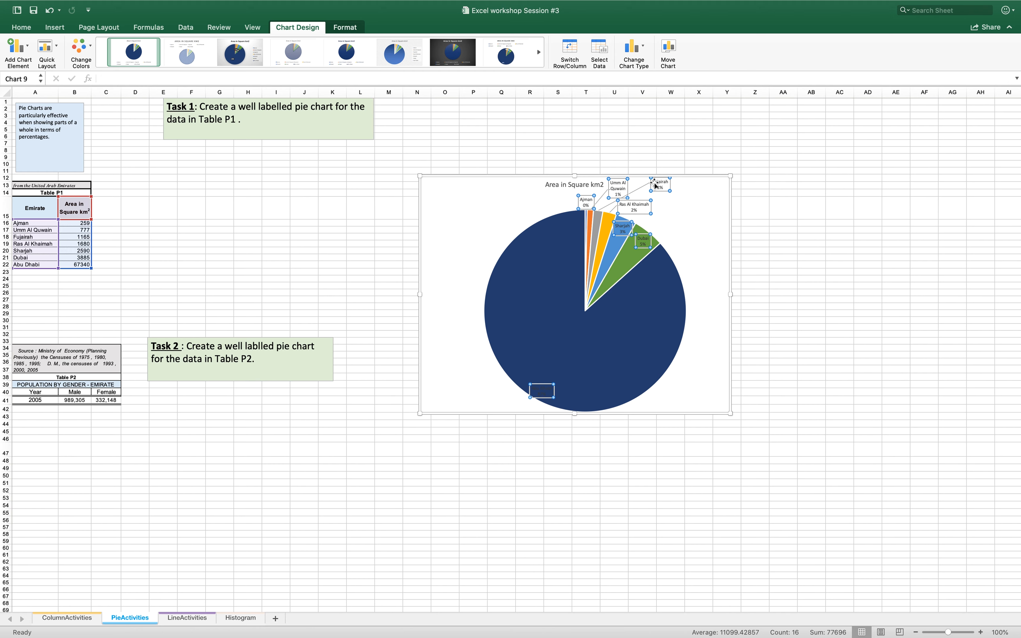
pyautogui.click(445, 449)
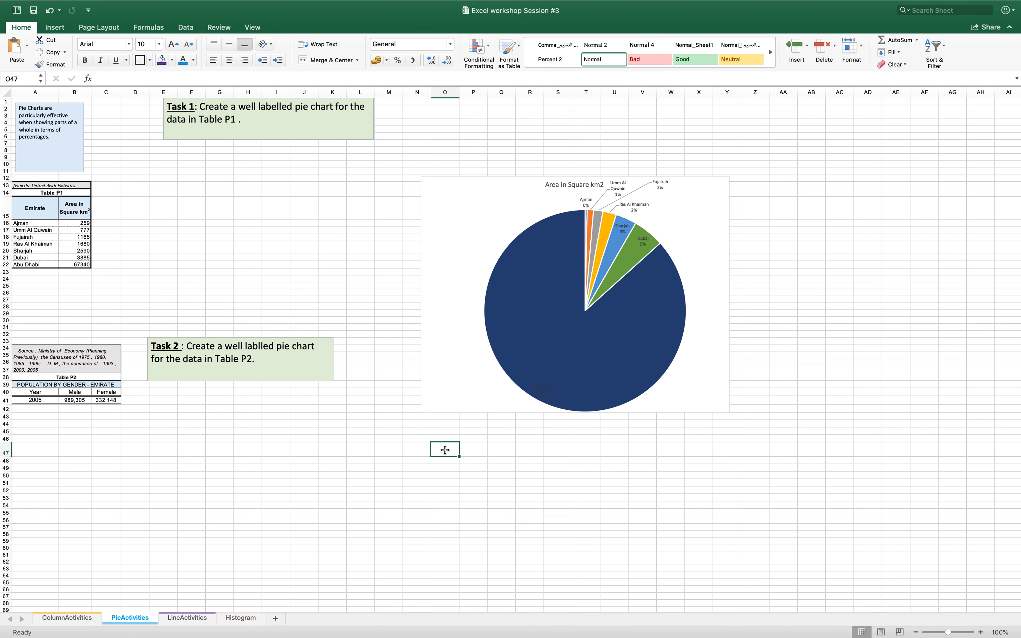
# Change the font colour of the Abu Dhabi data label alone to White, Background 1
pyautogui.click(541, 393)
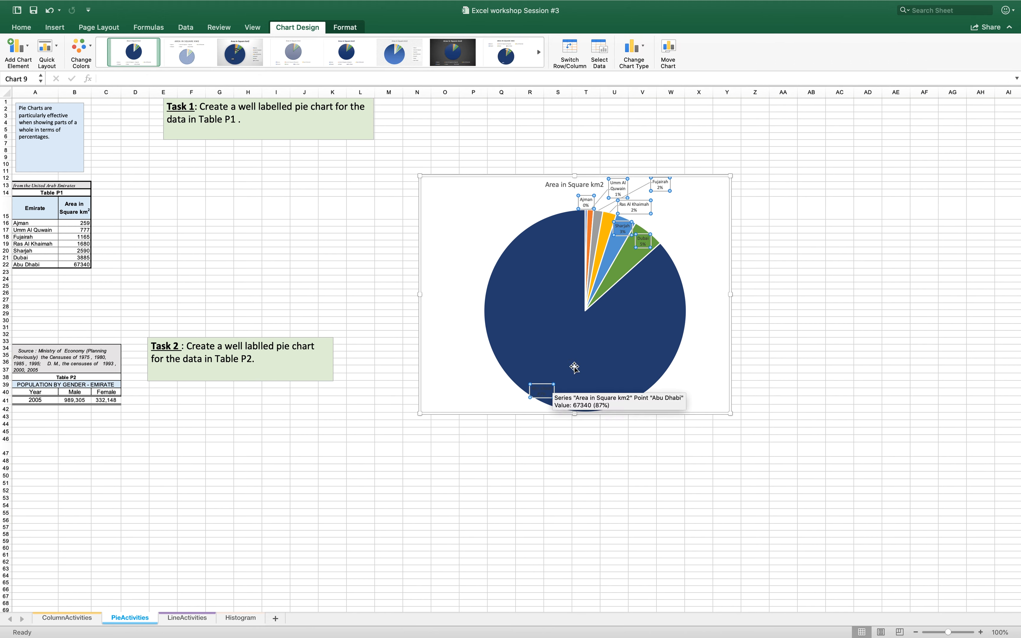
pyautogui.click(546, 390)
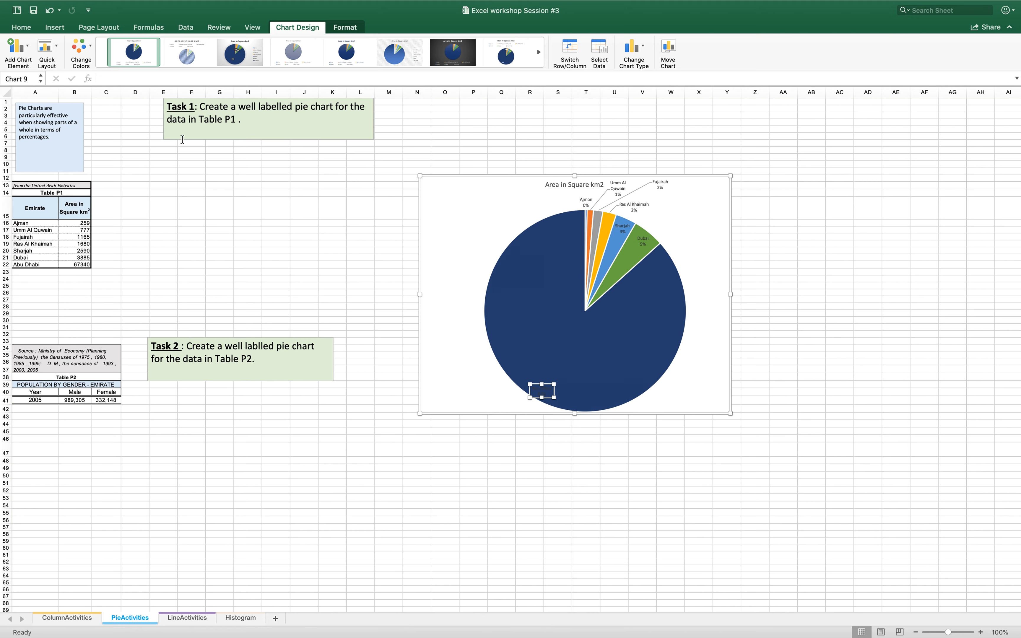
pyautogui.click(22, 27)
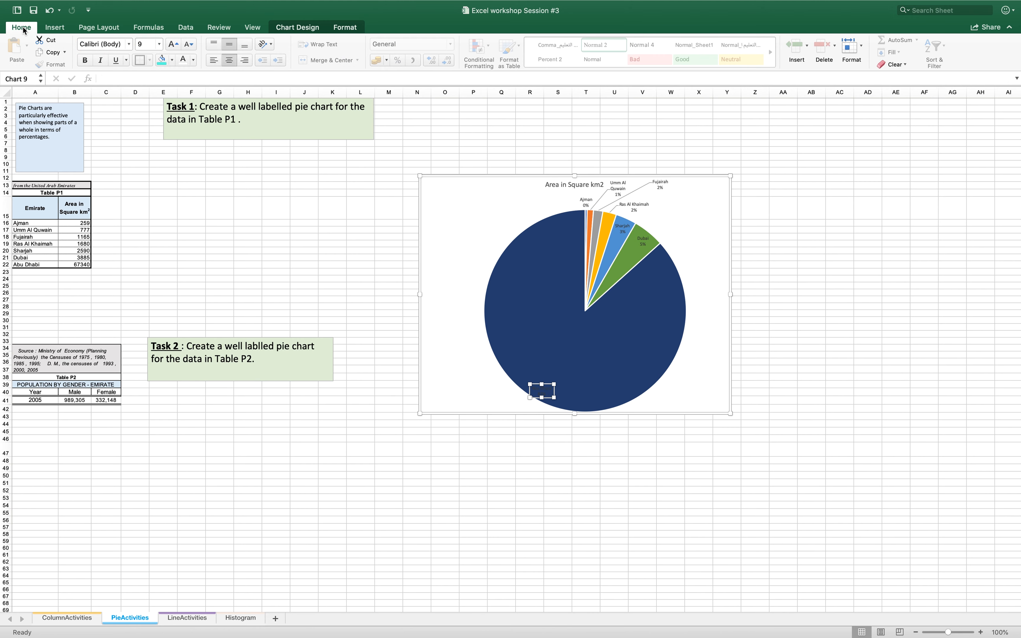
pyautogui.click(192, 61)
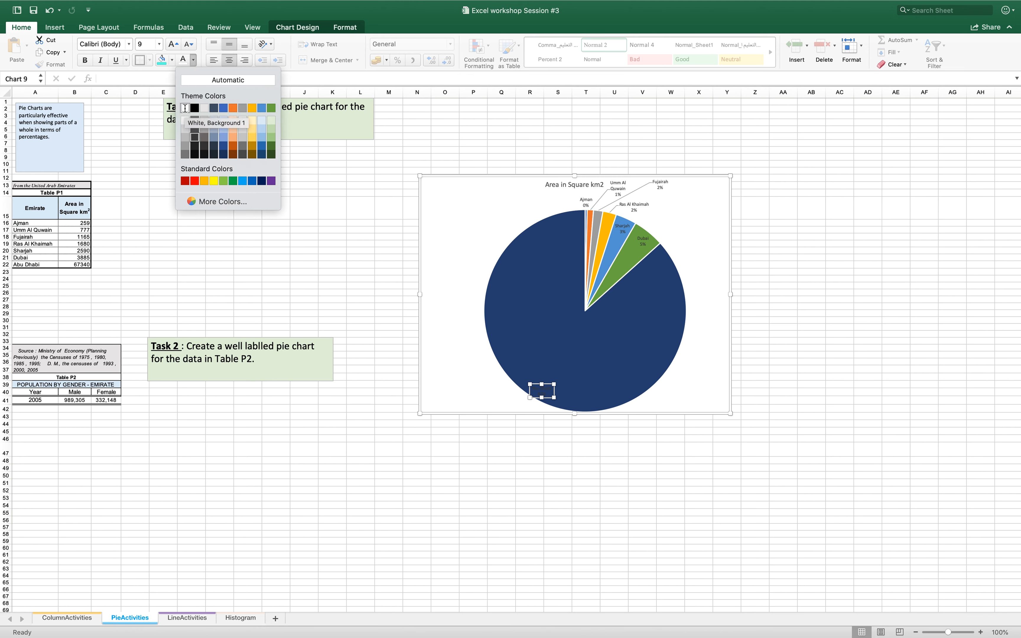
pyautogui.click(185, 109)
pyautogui.click(783, 350)
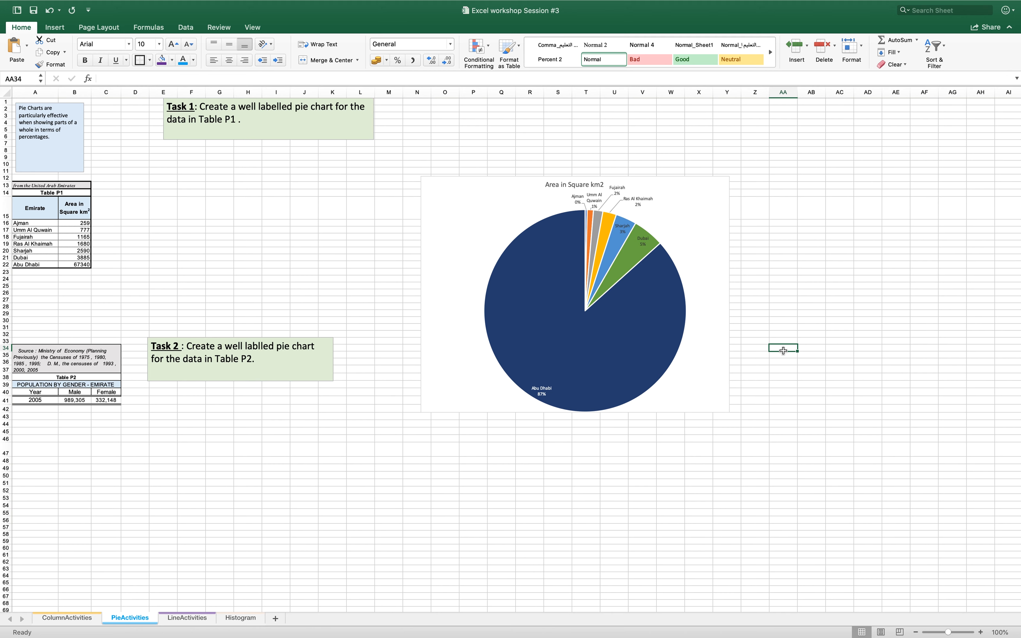
# Fill only the Abu Dhabi slice of the pie chart with the dark orange theme colour
pyautogui.click(529, 319)
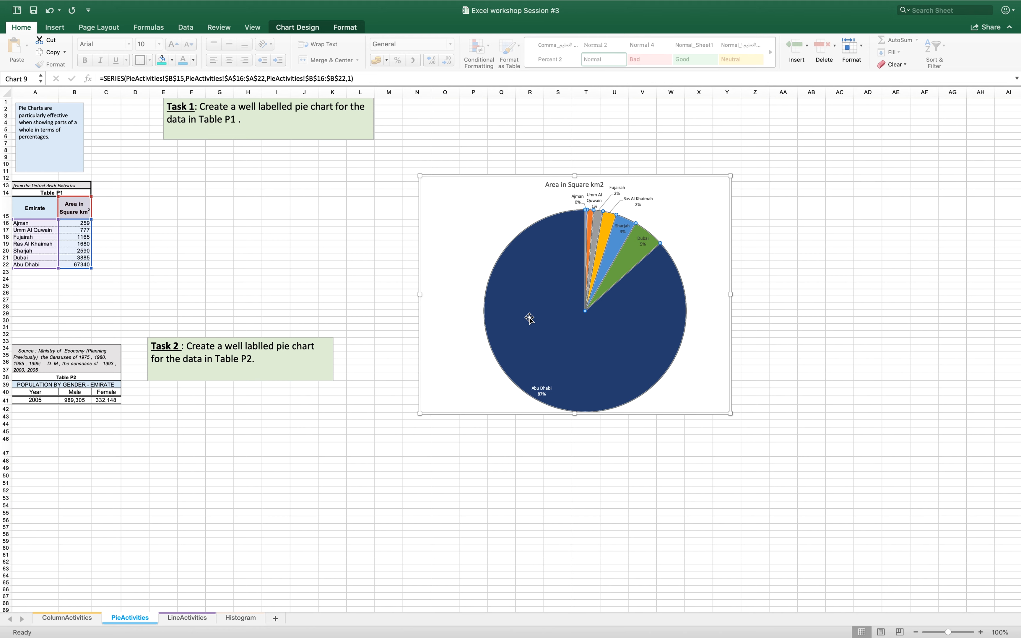
pyautogui.click(529, 319)
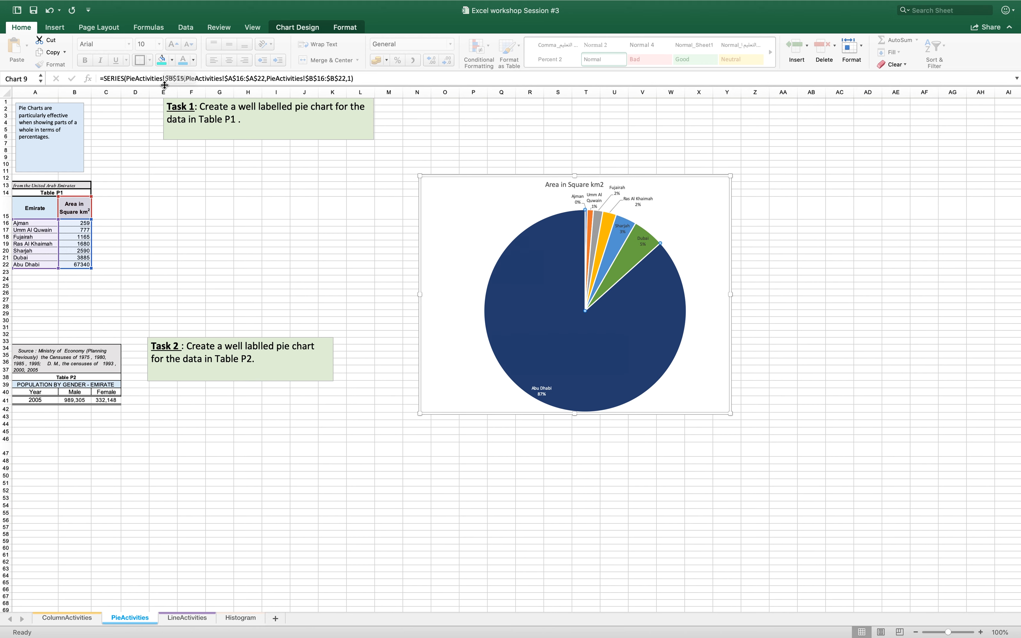
pyautogui.click(172, 62)
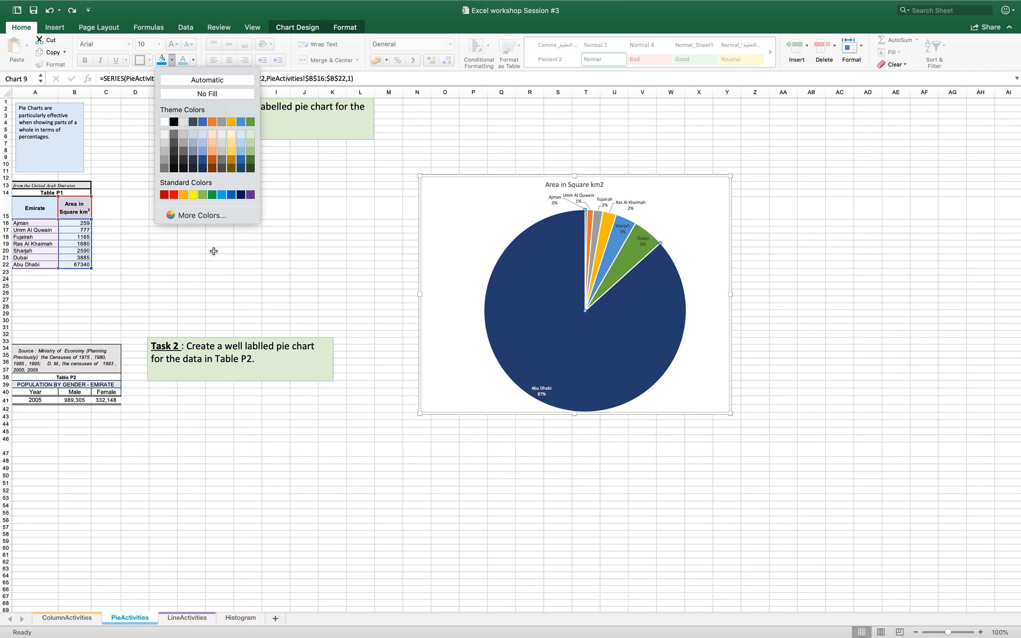
pyautogui.click(211, 161)
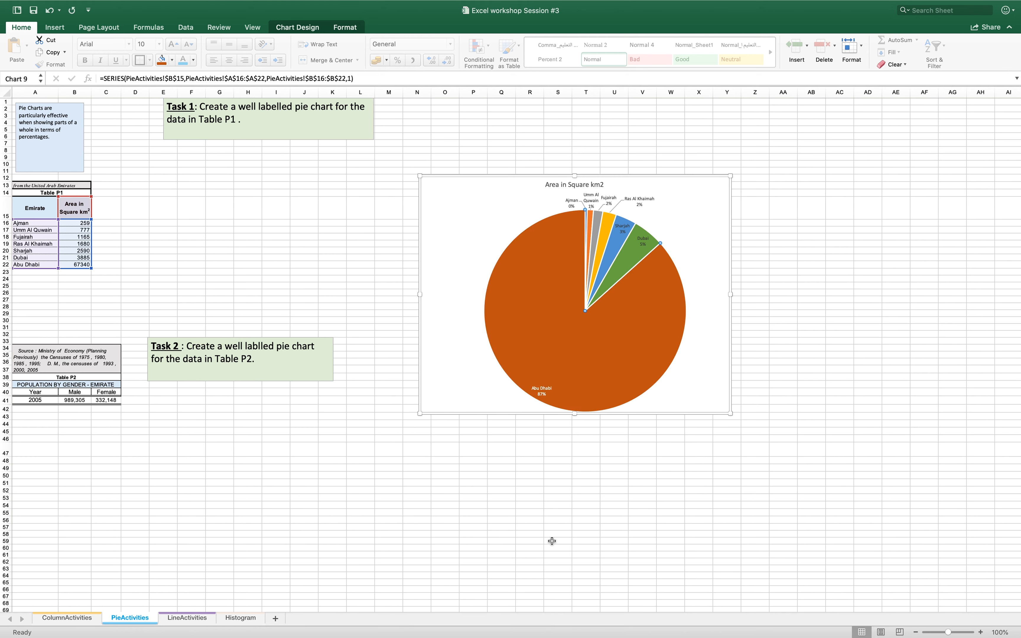
pyautogui.press('super+z')
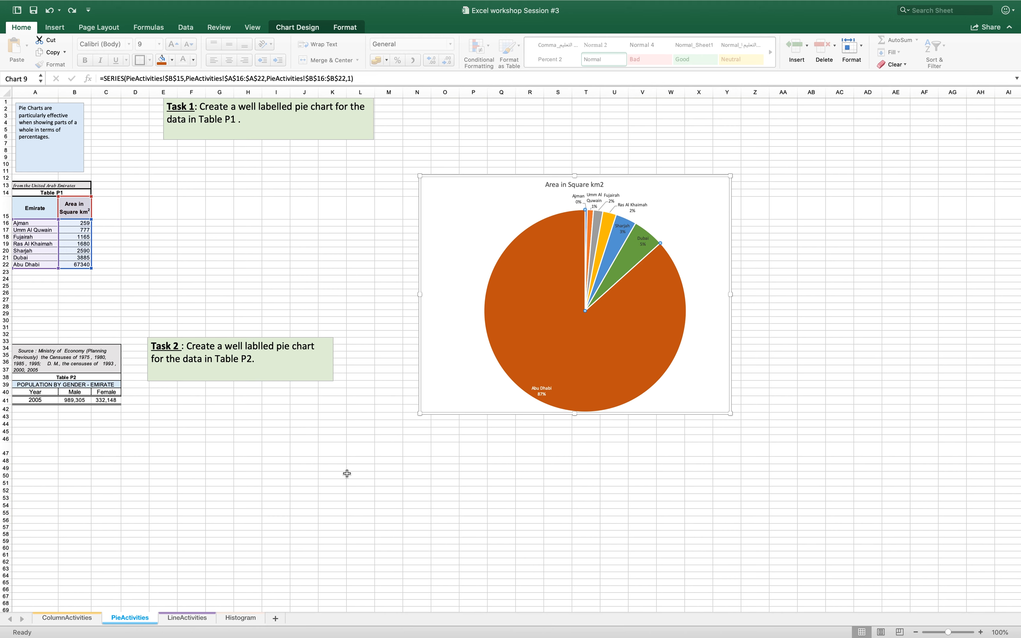
# Format all the pie chart's data labels as Percentage with 1 decimal place
pyautogui.click(581, 197)
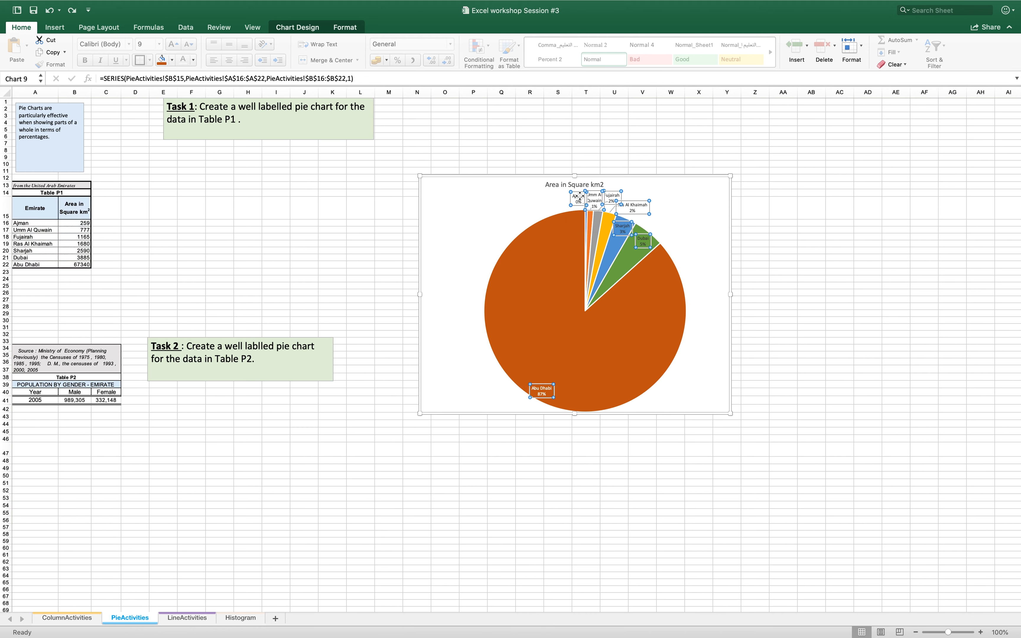
pyautogui.doubleClick(579, 197)
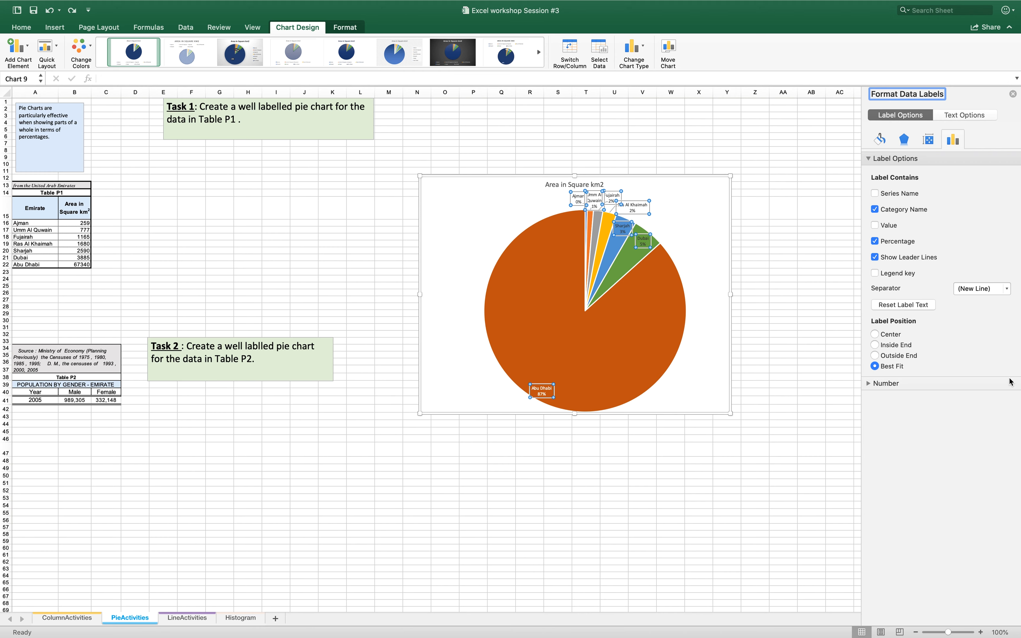
pyautogui.click(885, 383)
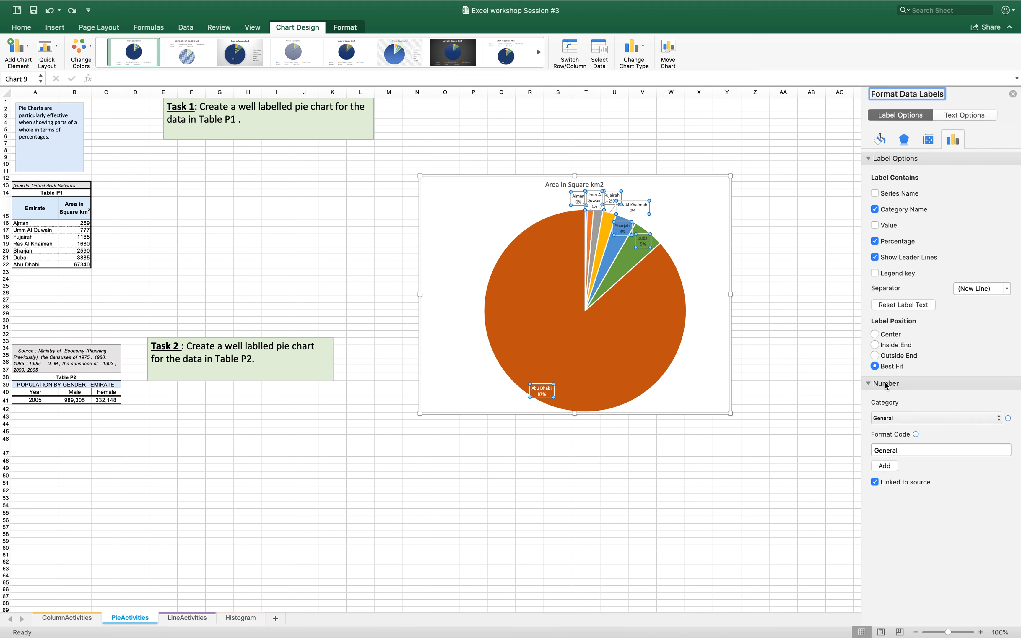
pyautogui.click(998, 418)
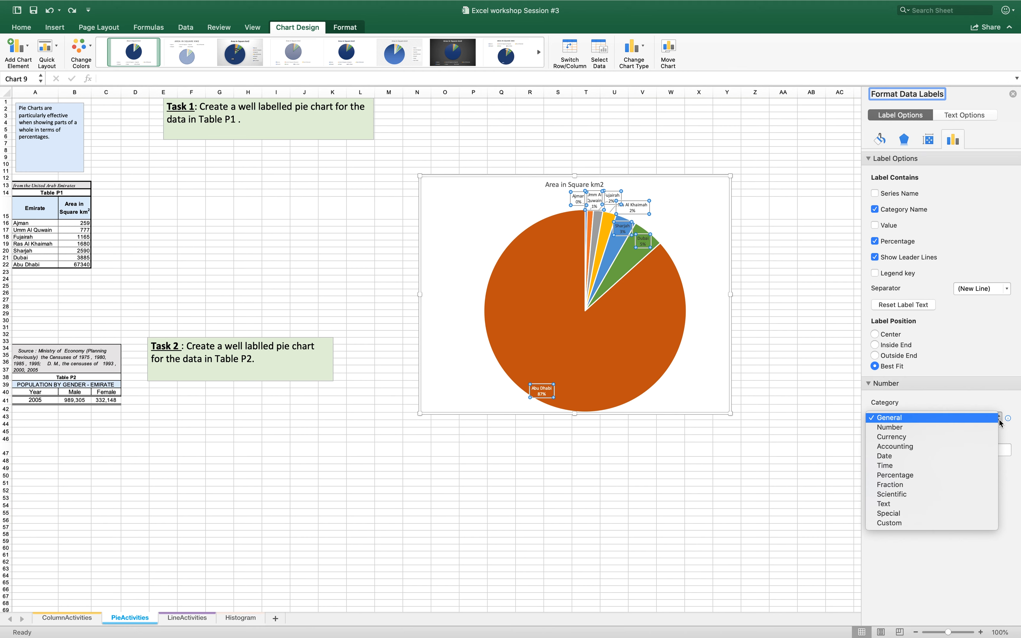
pyautogui.click(946, 475)
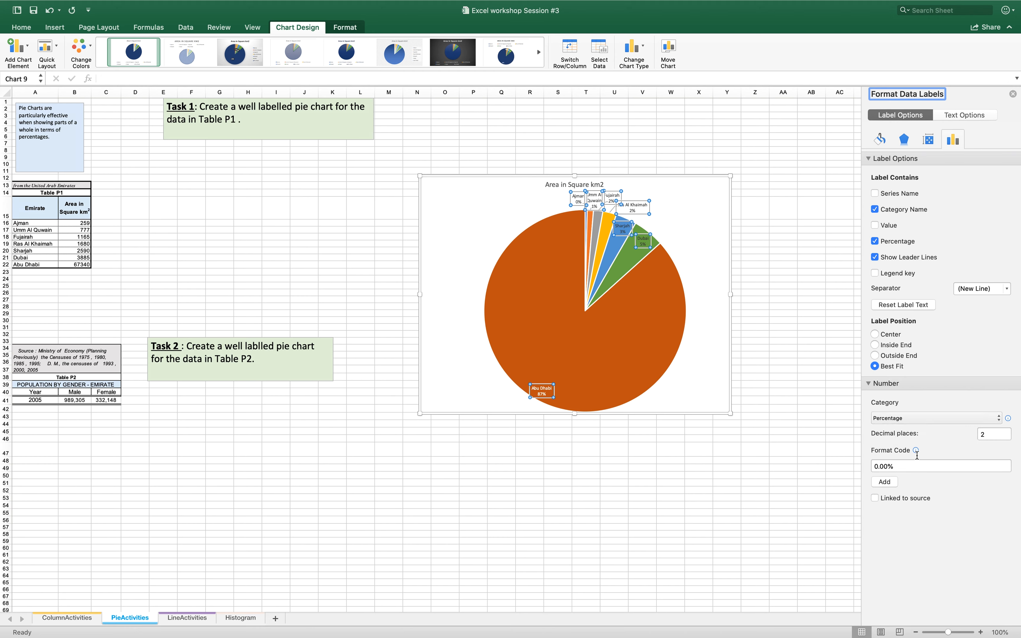
pyautogui.click(988, 434)
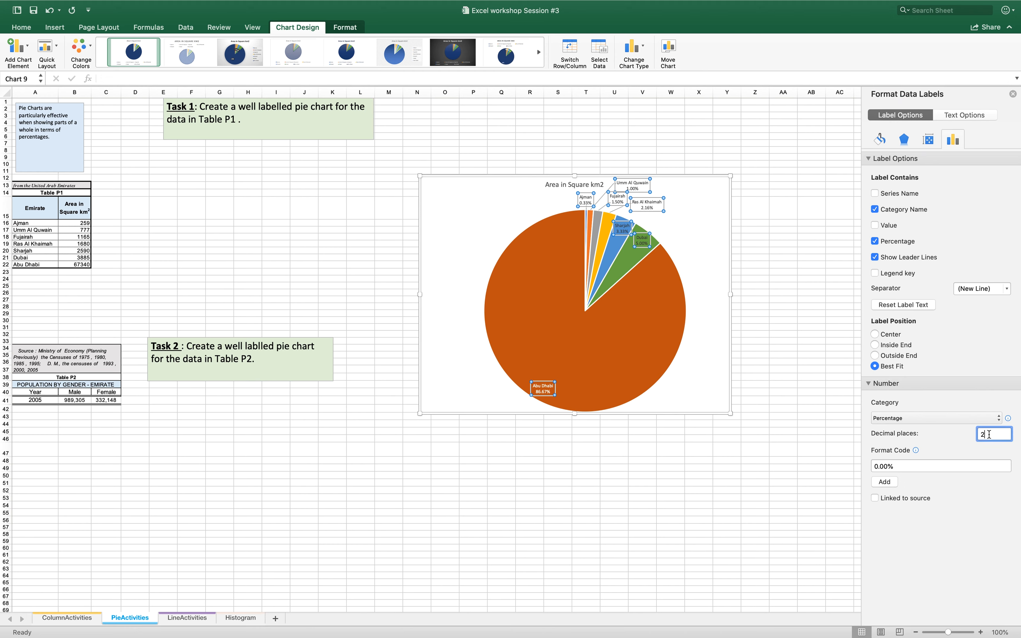
pyautogui.press('BackSpace')
pyautogui.press('Return')
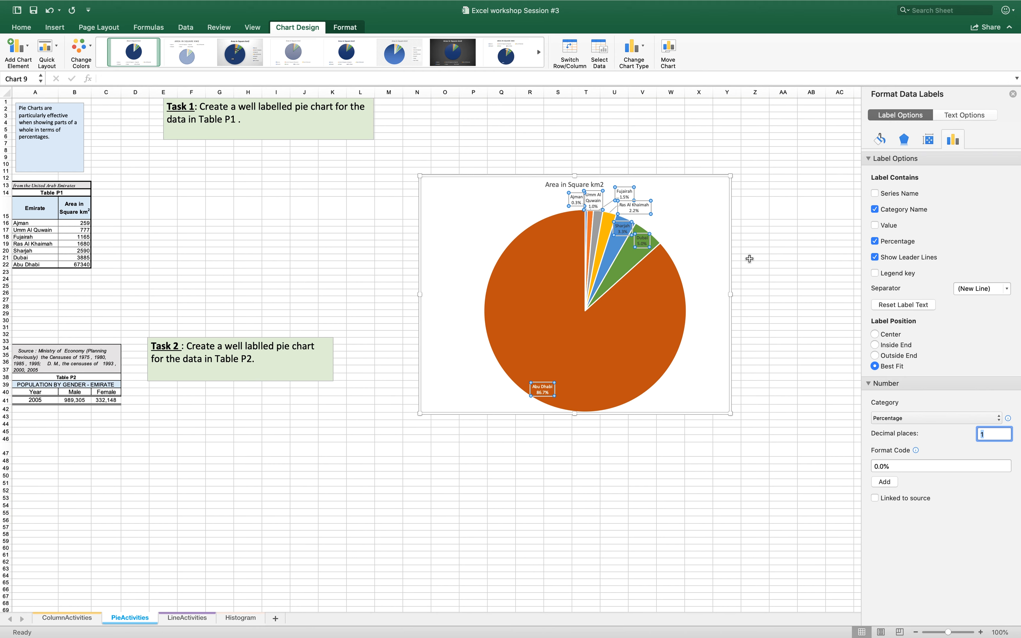
# Pull the Dubai slice alone out of the pie, with a point explosion of about 22%
pyautogui.click(628, 327)
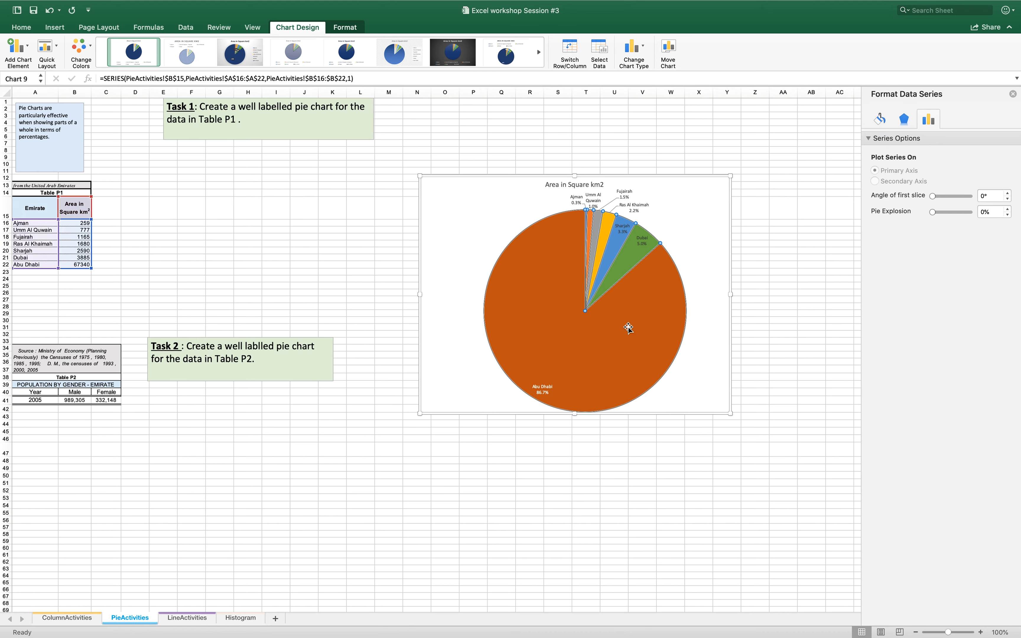
pyautogui.moveTo(628, 256)
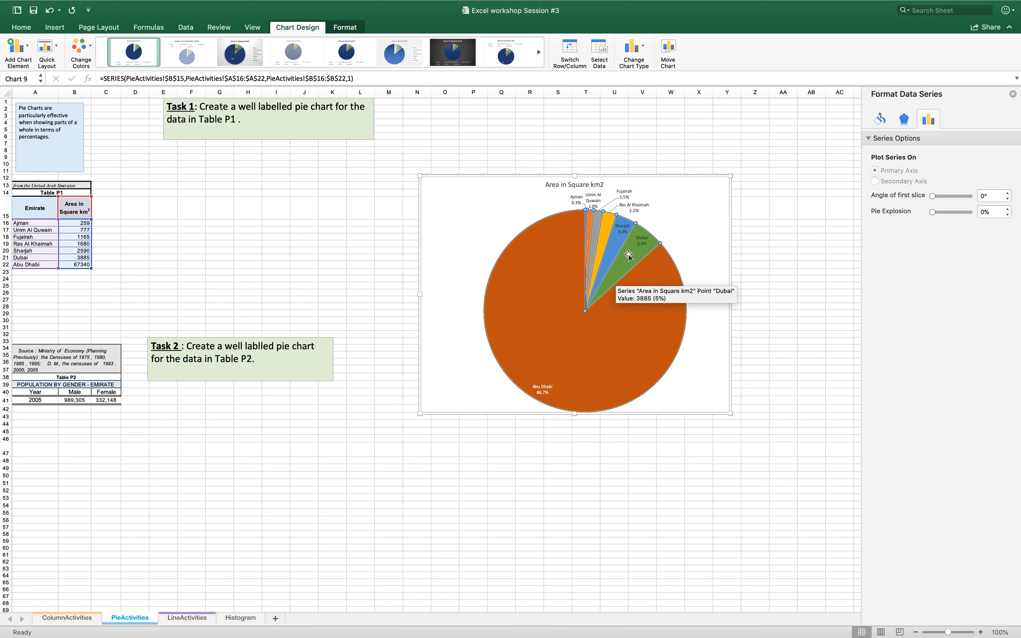
pyautogui.click(628, 255)
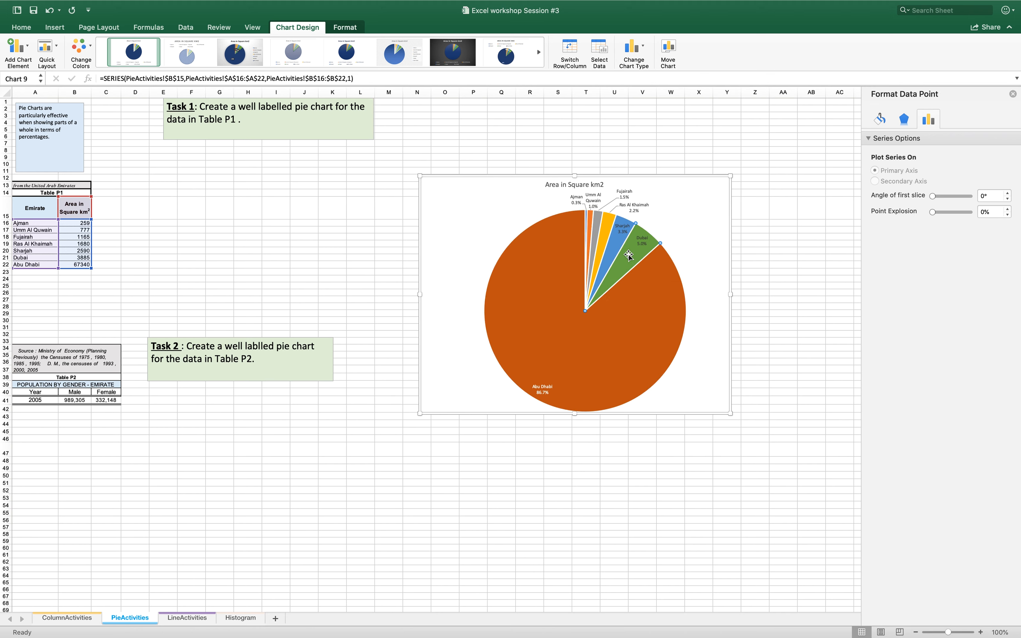
pyautogui.moveTo(628, 255); pyautogui.dragTo(642, 236)
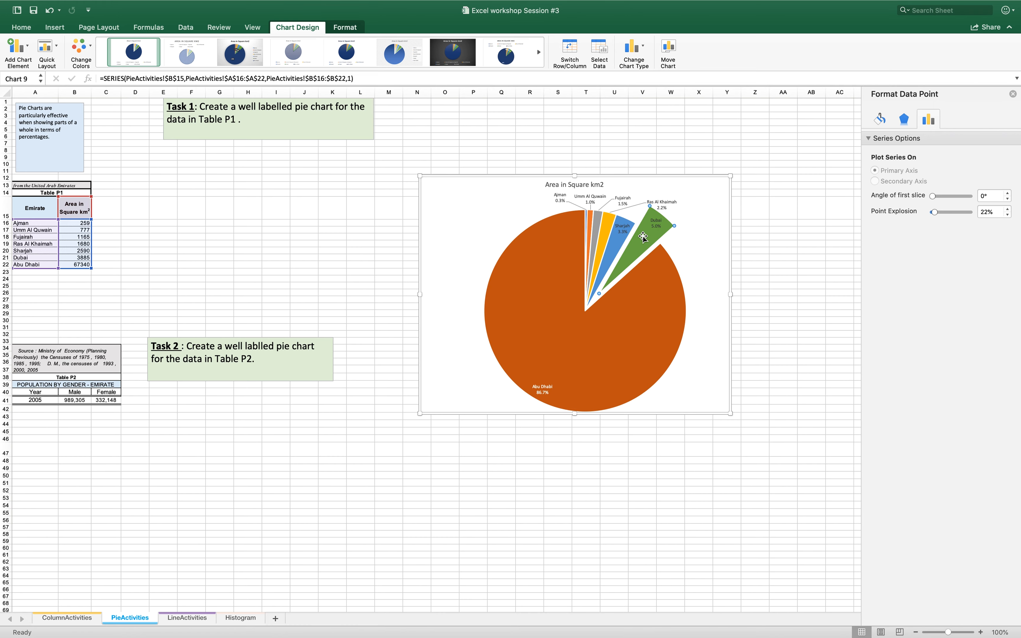
# Insert a line chart on the LineActivities sheet from Table 1's Female column, G10:G16
pyautogui.scroll(-3, 182, 443)
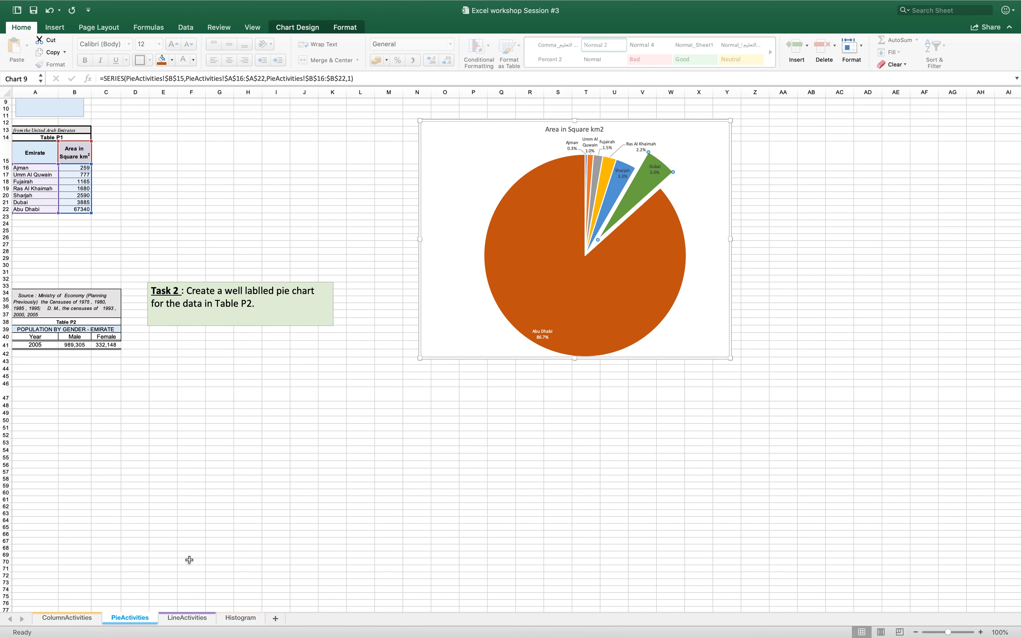
pyautogui.click(184, 619)
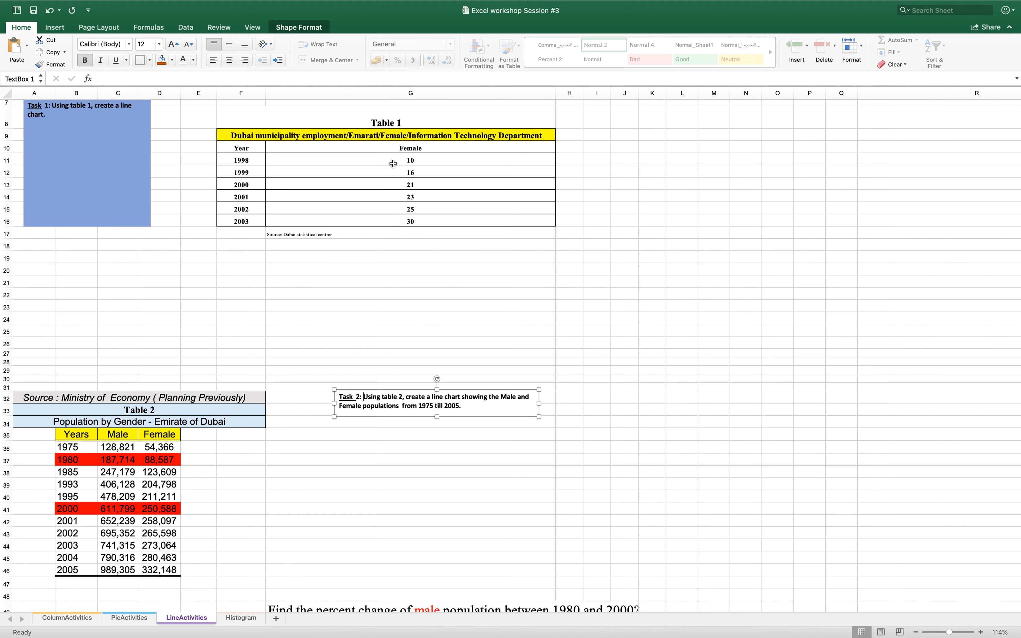
pyautogui.moveTo(407, 144); pyautogui.dragTo(405, 221)
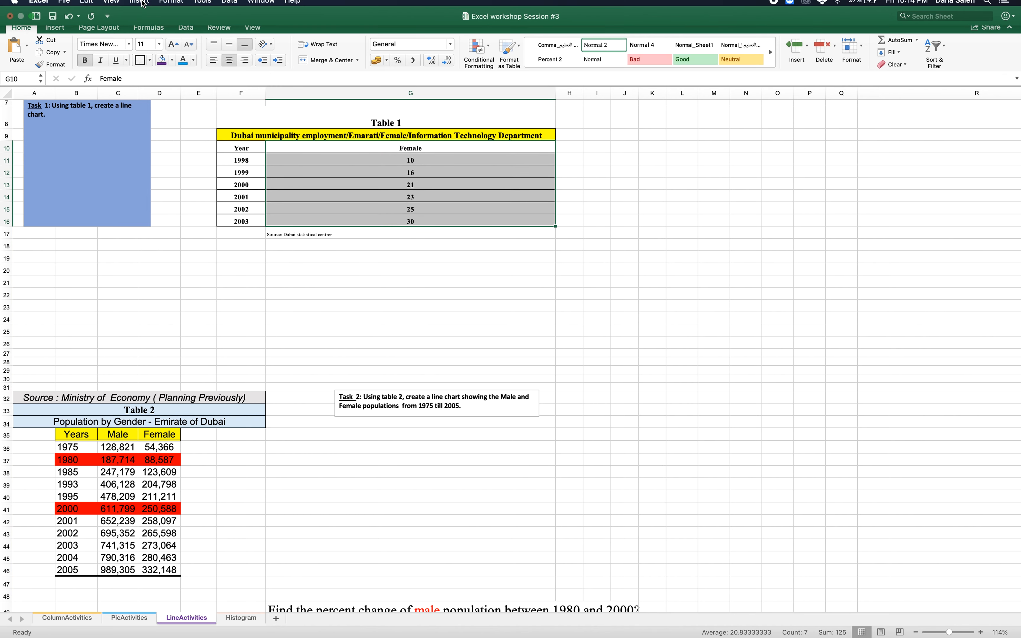
pyautogui.click(139, 6)
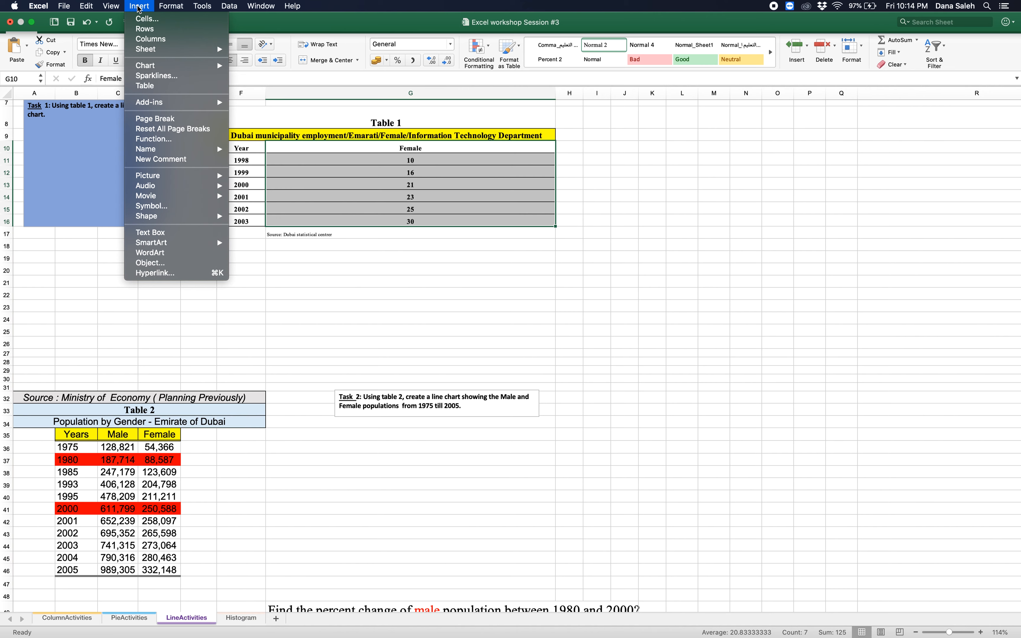
pyautogui.moveTo(148, 67)
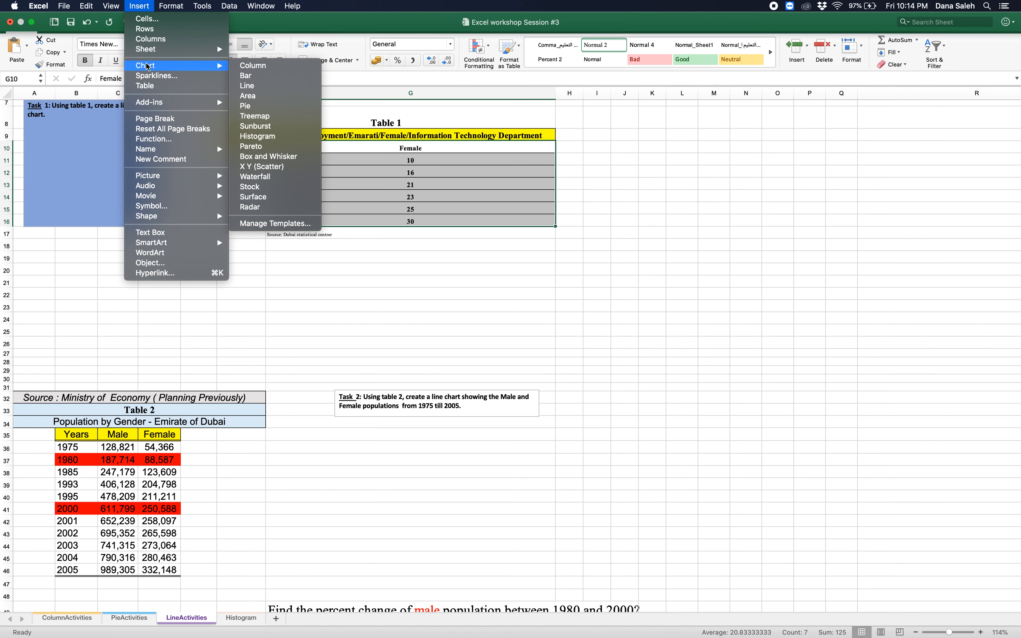
pyautogui.click(259, 86)
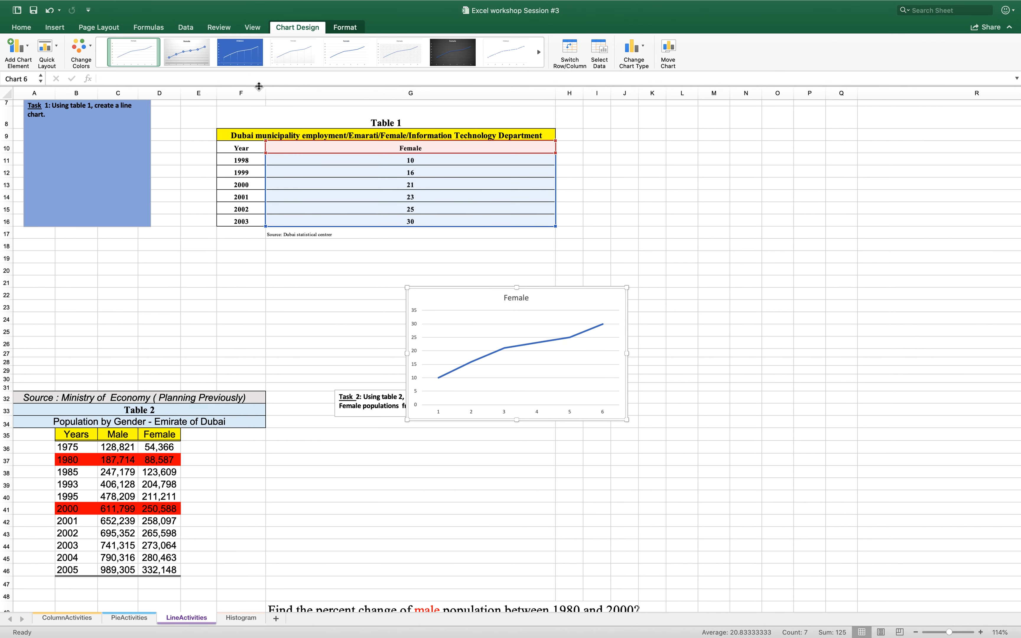
# Enlarge the Female line chart up to just below Table 1 and deselect it
pyautogui.moveTo(627, 288); pyautogui.dragTo(642, 260)
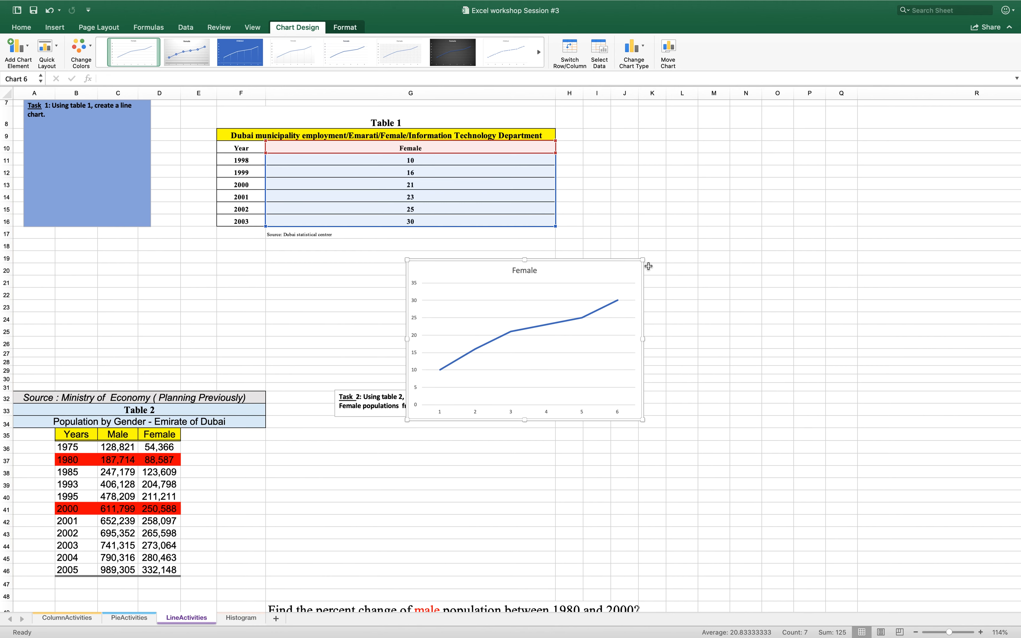
pyautogui.moveTo(688, 232); pyautogui.dragTo(687, 231)
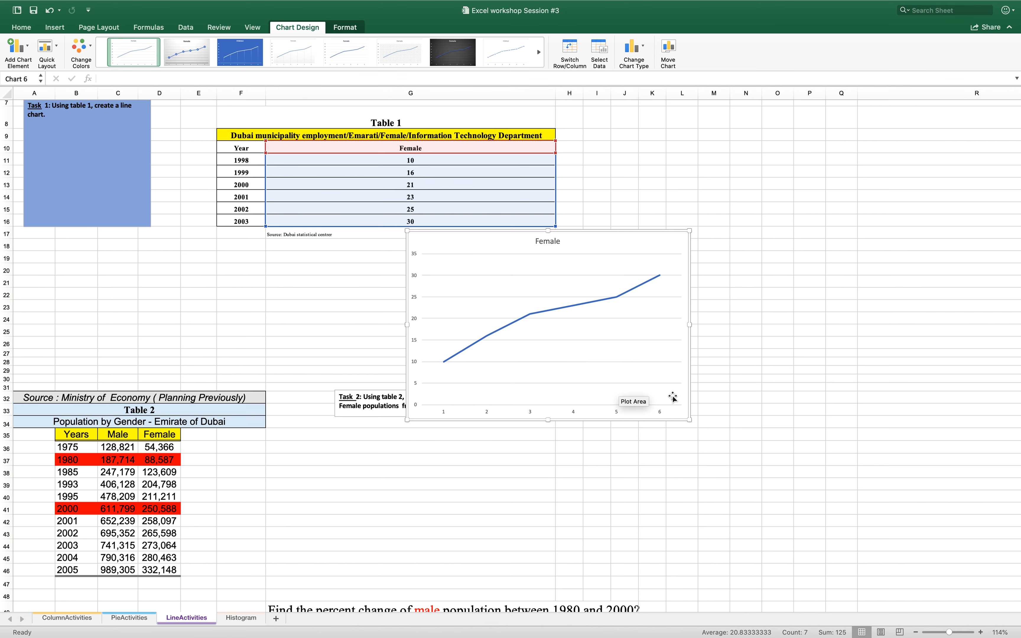
pyautogui.click(541, 459)
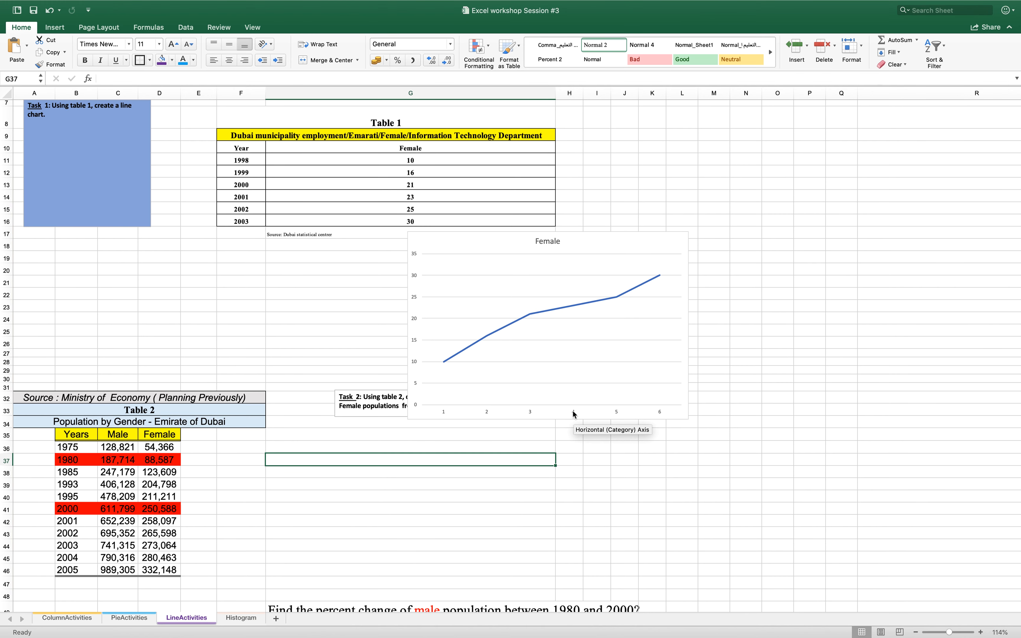
# Set the Female line chart's horizontal axis labels to the years in F11:F16 and move the chart up beside Table 1
pyautogui.rightClick(573, 414)
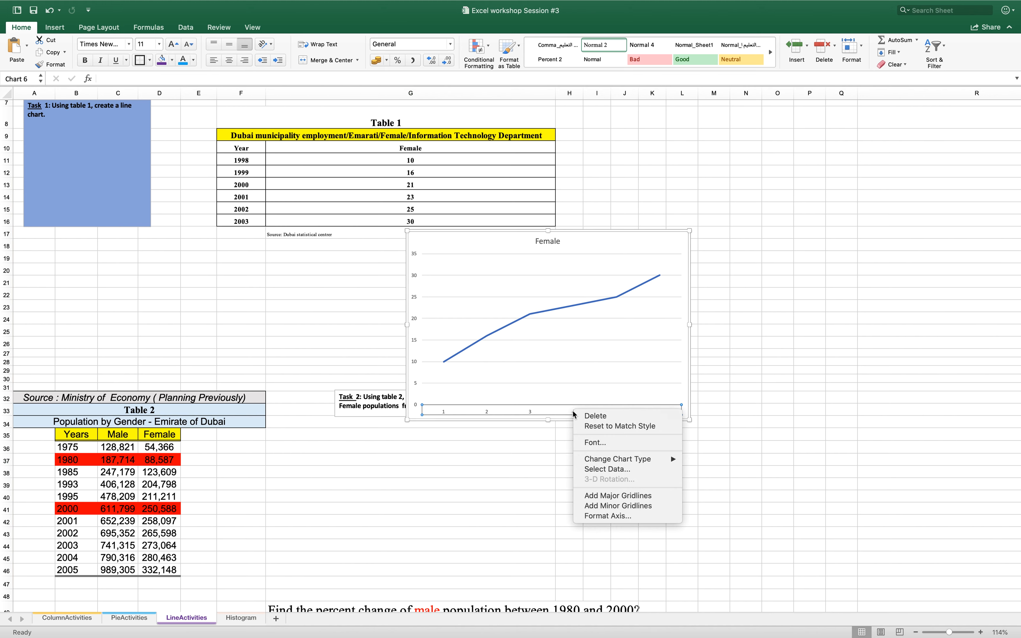
pyautogui.click(602, 467)
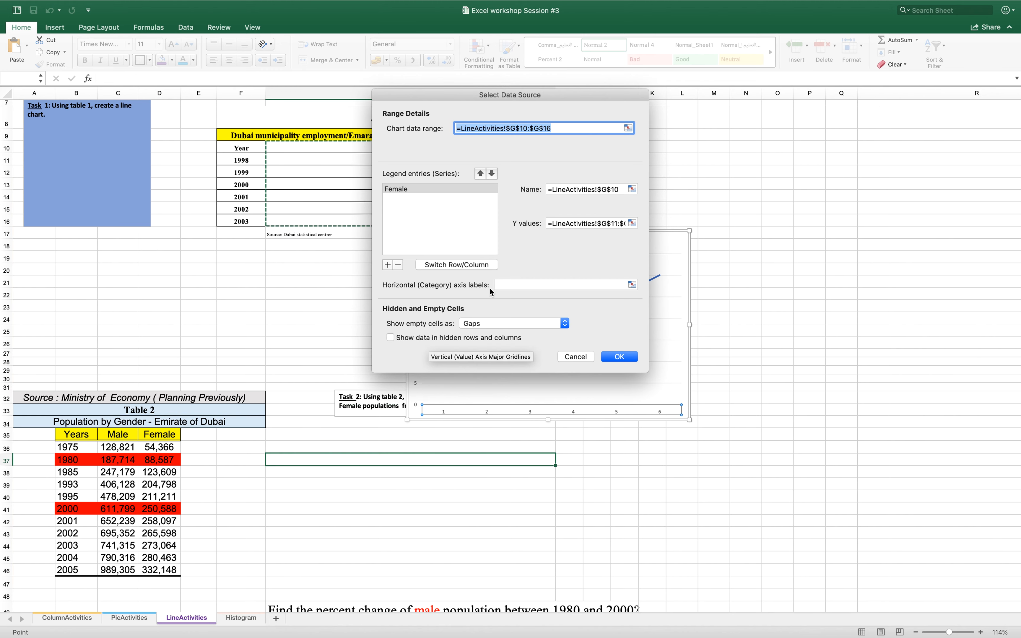
pyautogui.click(514, 284)
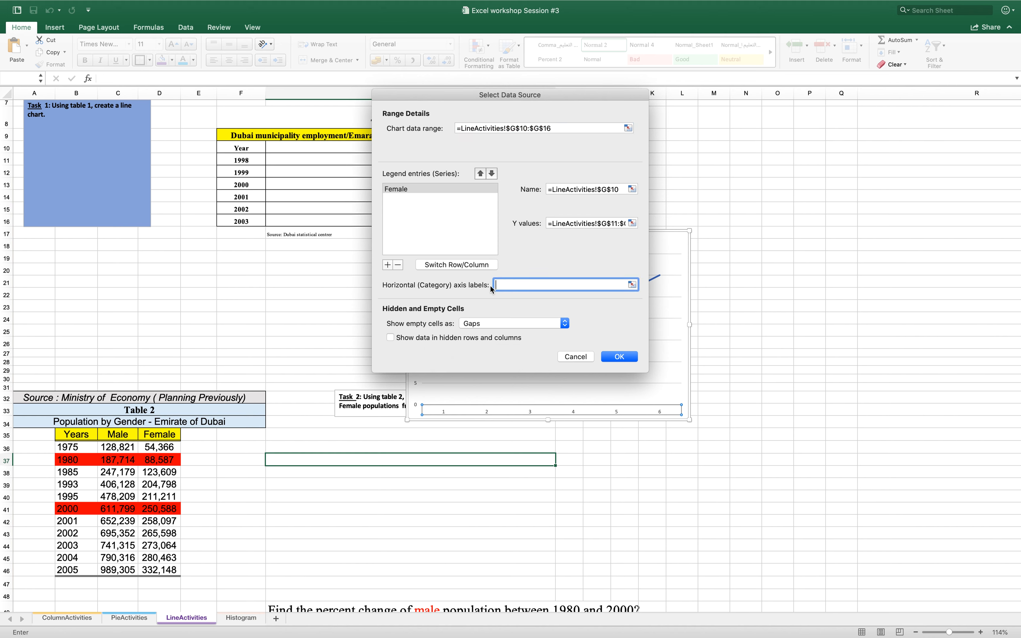
pyautogui.moveTo(250, 157); pyautogui.dragTo(248, 224)
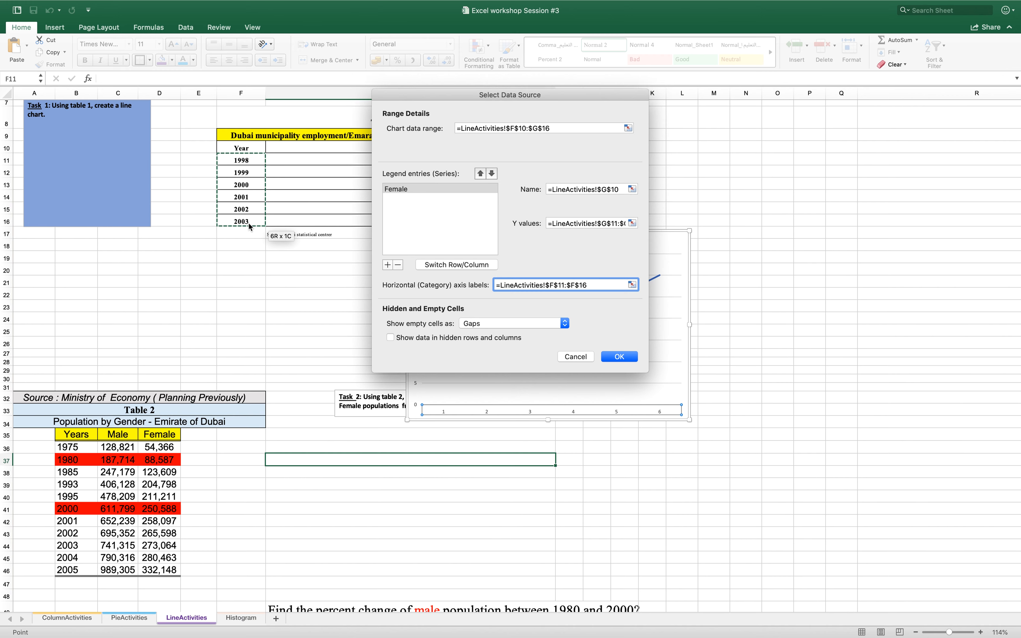
pyautogui.click(619, 357)
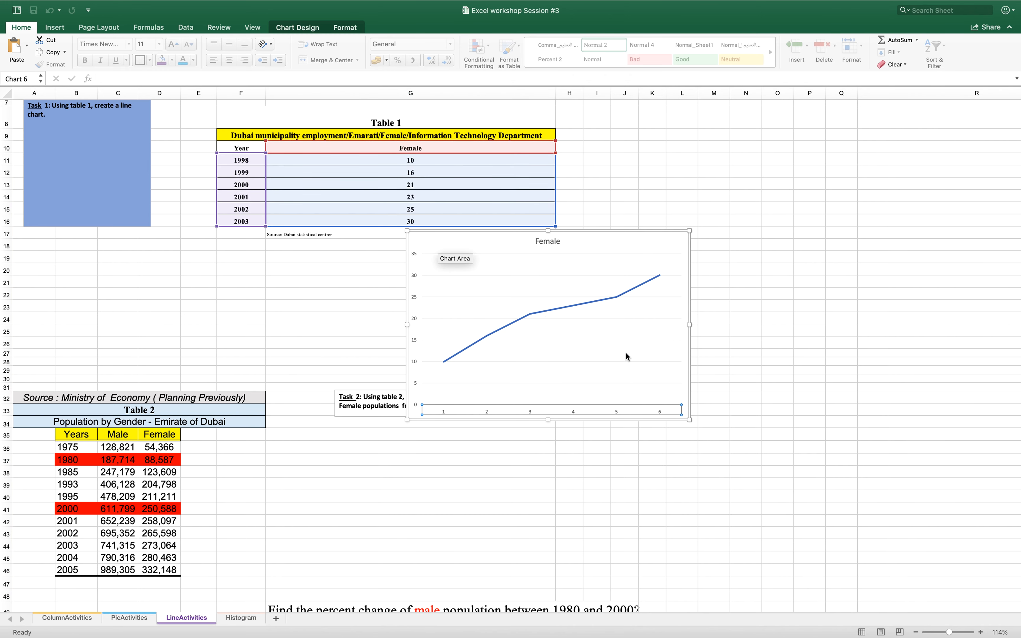
pyautogui.moveTo(604, 255); pyautogui.dragTo(706, 143)
pyautogui.scroll(1, 679, 326)
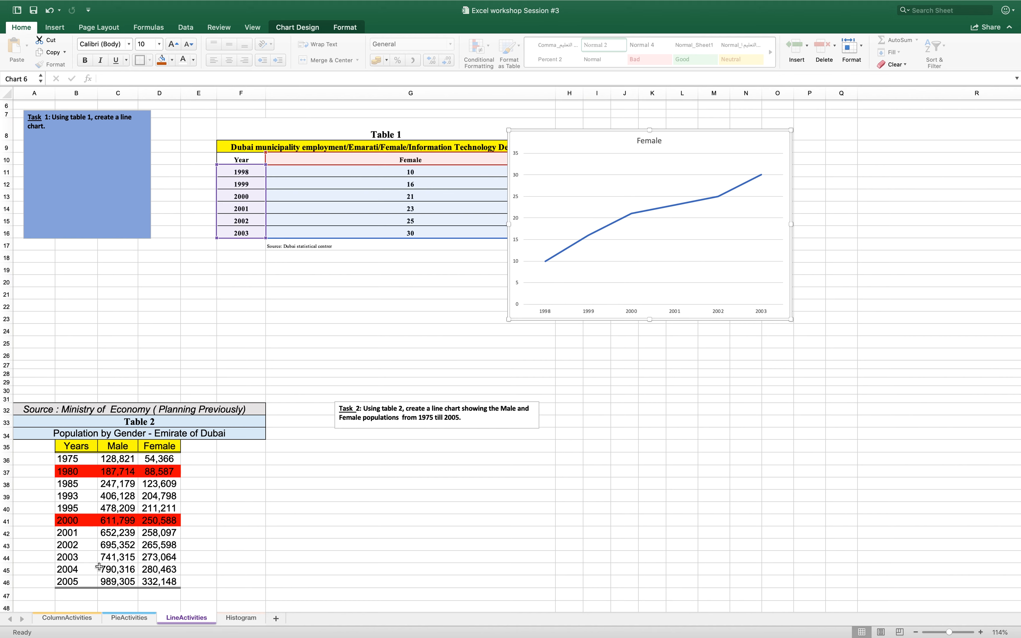
# Insert a line chart from Table 2's Male and Female columns, C35:D46
pyautogui.moveTo(122, 447); pyautogui.dragTo(153, 581)
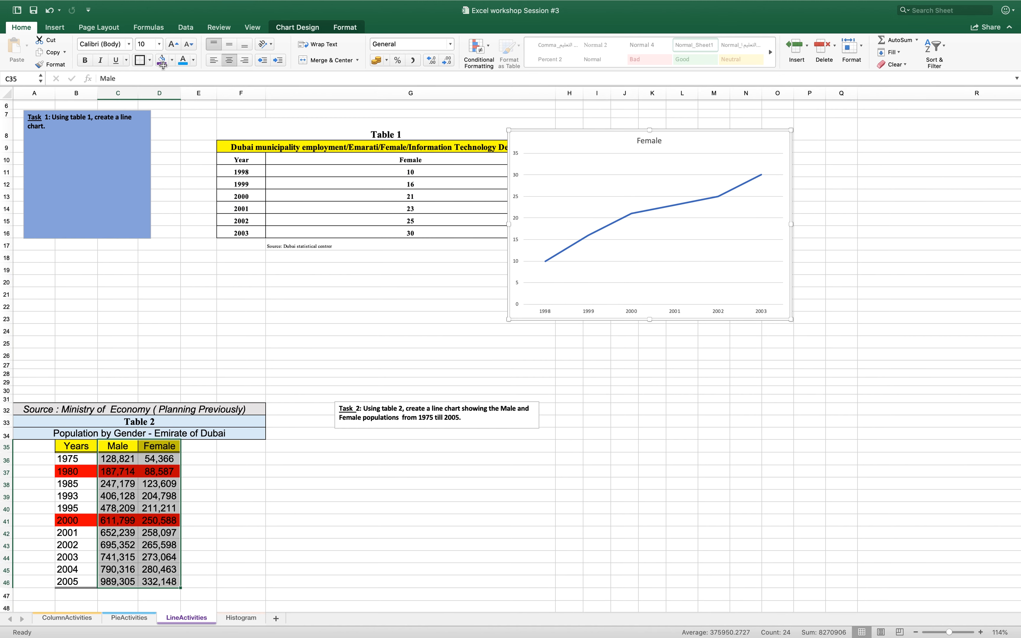
pyautogui.click(139, 6)
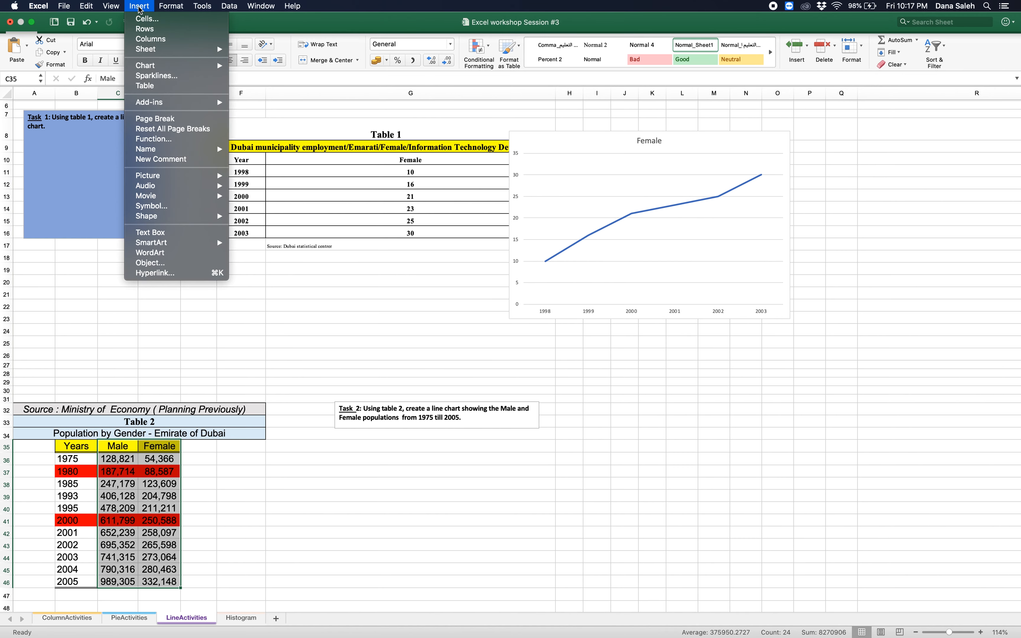
pyautogui.moveTo(164, 70)
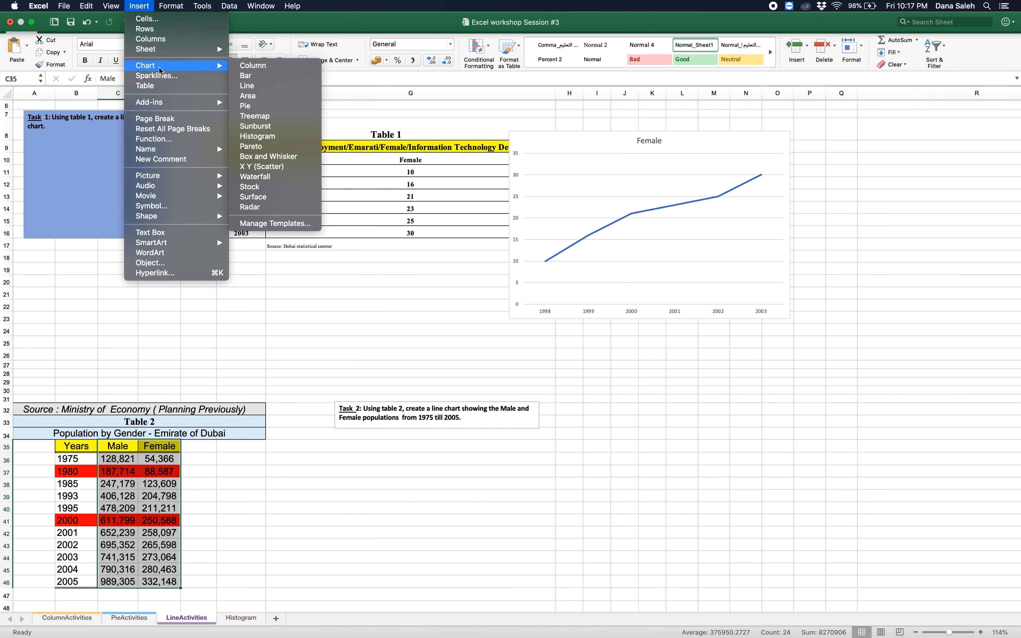
pyautogui.click(258, 86)
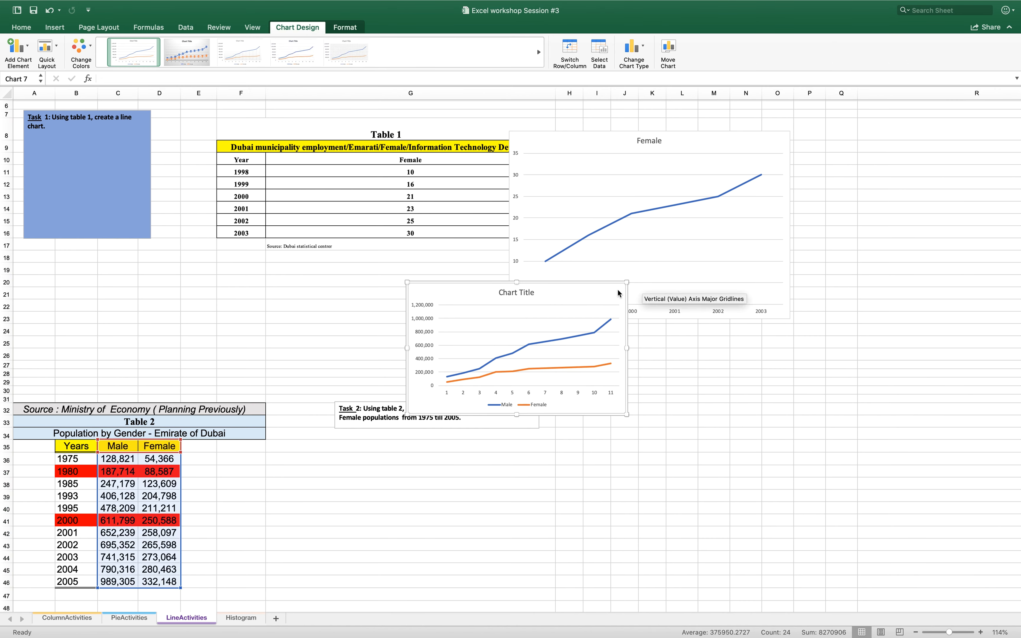
# Enlarge the Male and Female line chart and set its horizontal axis labels to the years in B36:B46
pyautogui.moveTo(625, 284); pyautogui.dragTo(693, 205)
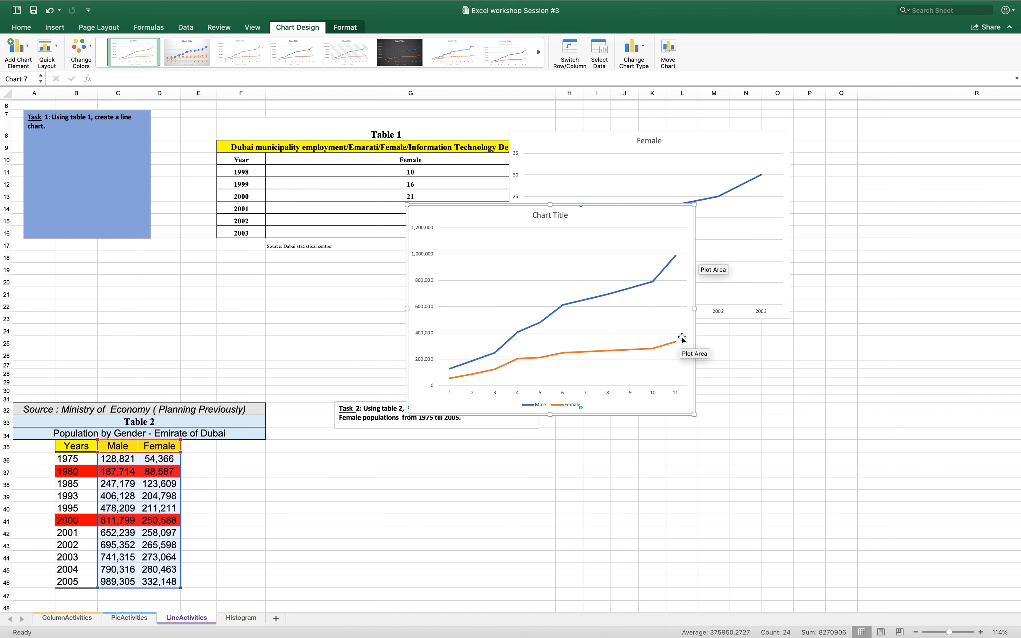
pyautogui.click(548, 216)
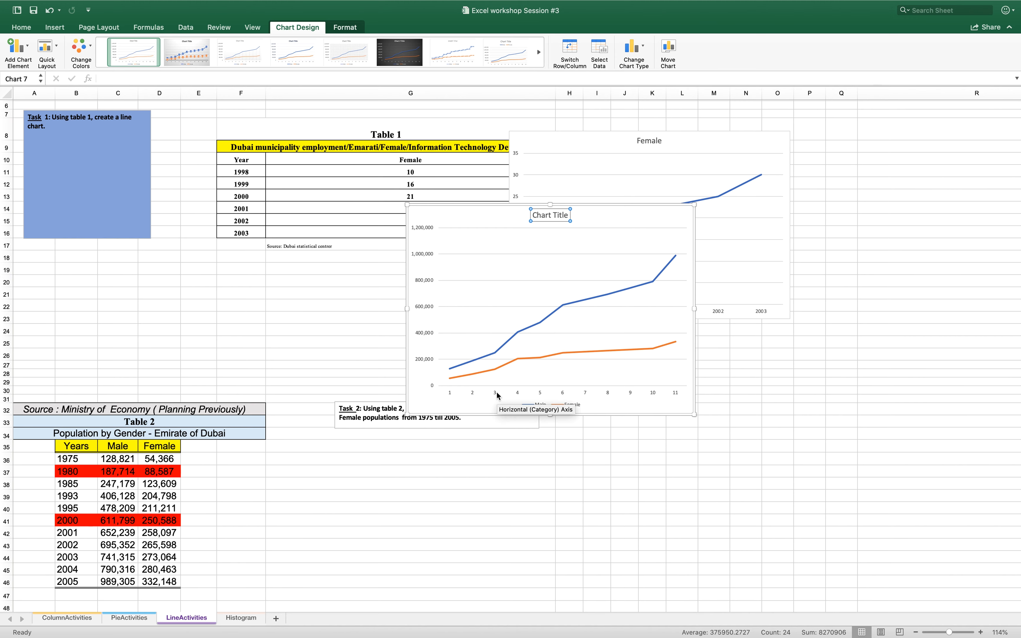
pyautogui.click(521, 451)
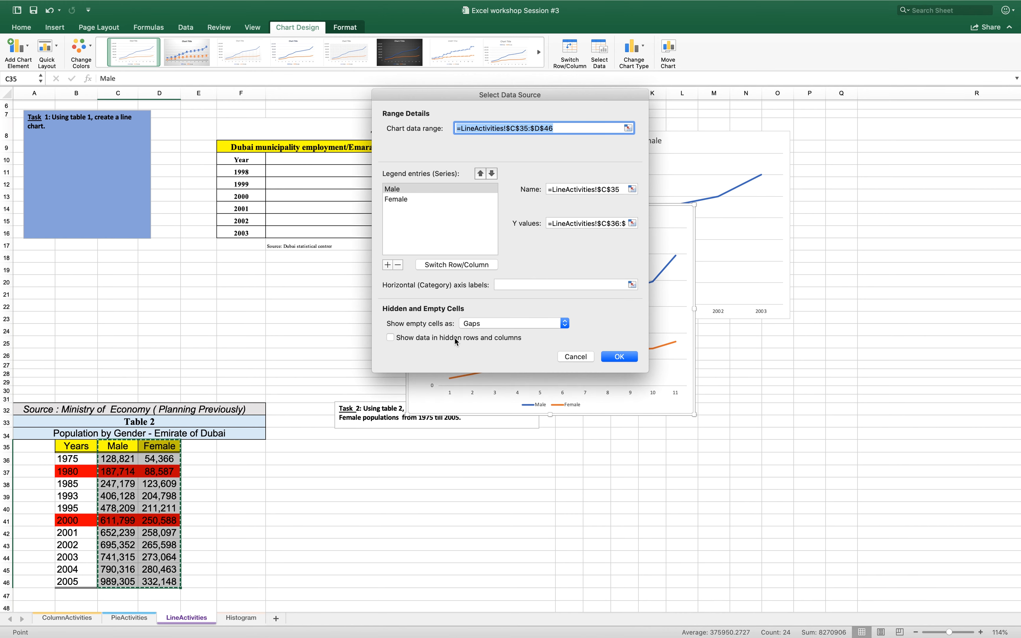
pyautogui.click(509, 283)
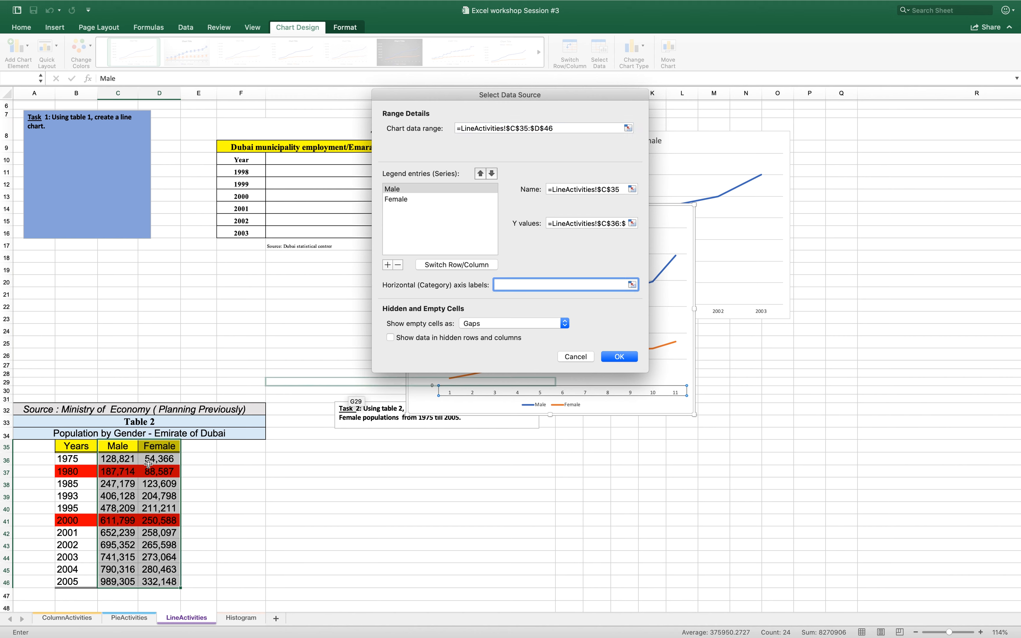
pyautogui.click(80, 457)
pyautogui.moveTo(80, 457); pyautogui.dragTo(75, 587)
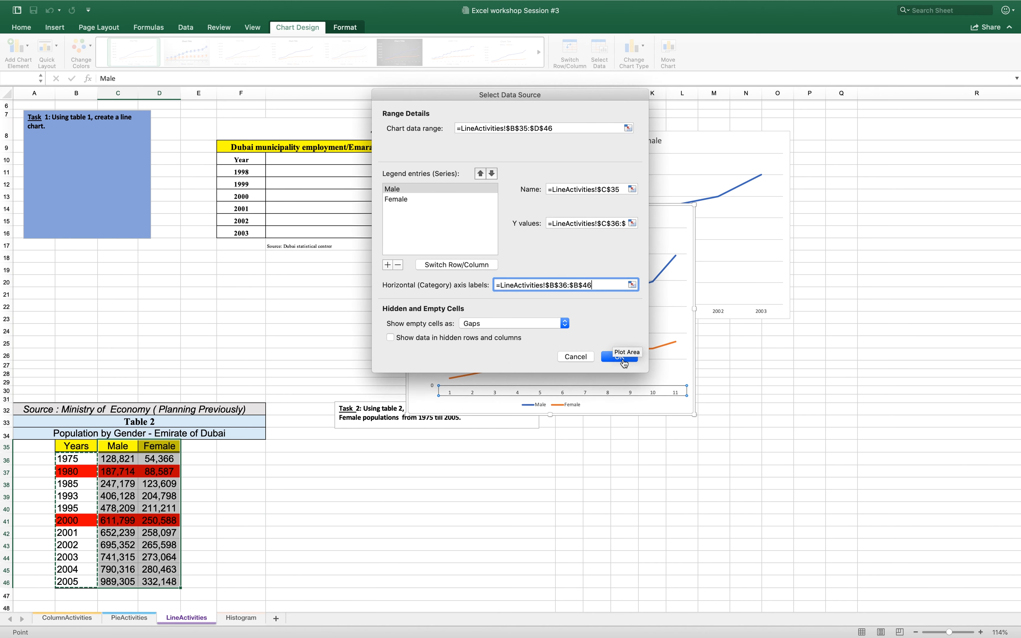
pyautogui.click(623, 359)
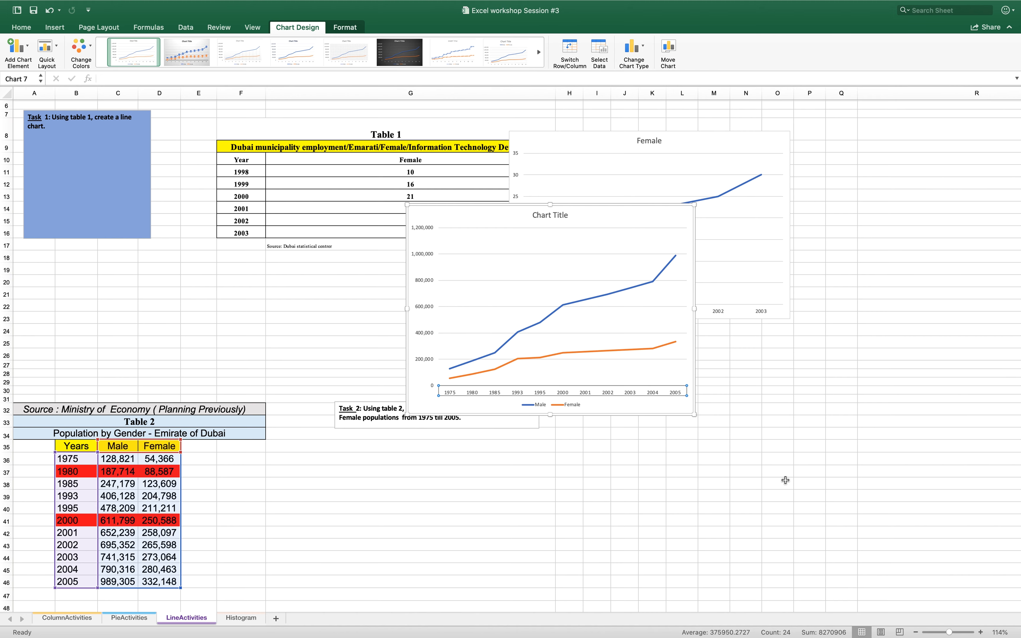
pyautogui.click(273, 565)
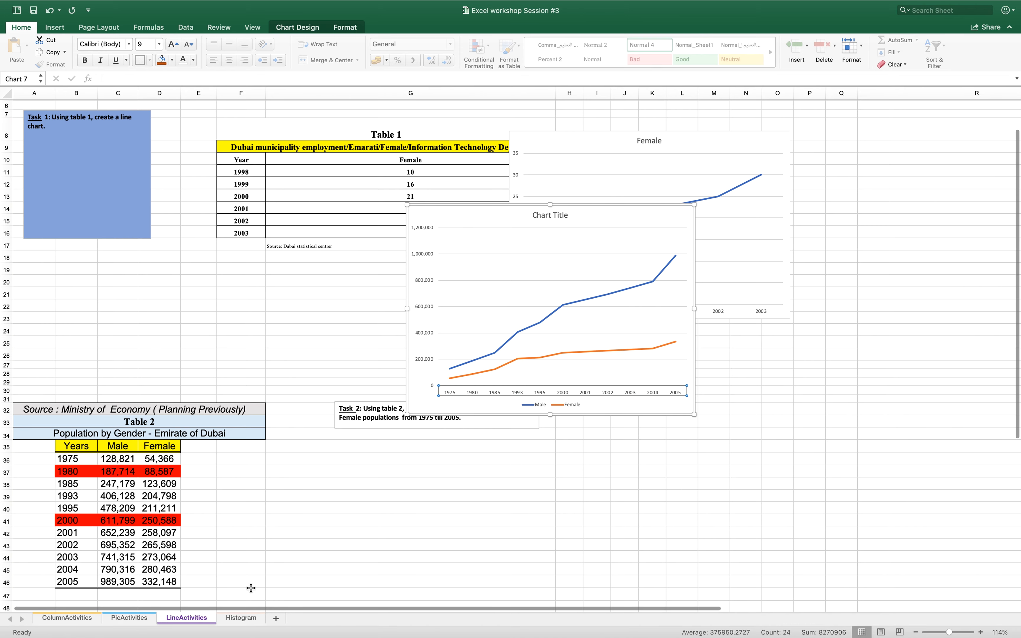
# On the Histogram sheet, insert a column chart from the Years and Female columns, E11:F18
pyautogui.click(241, 618)
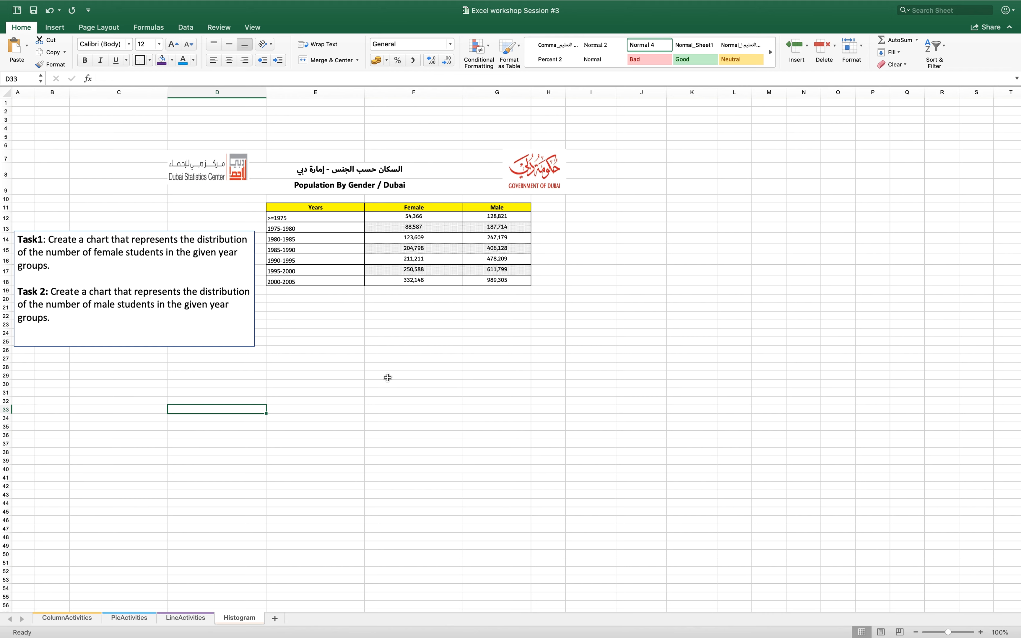
pyautogui.click(482, 156)
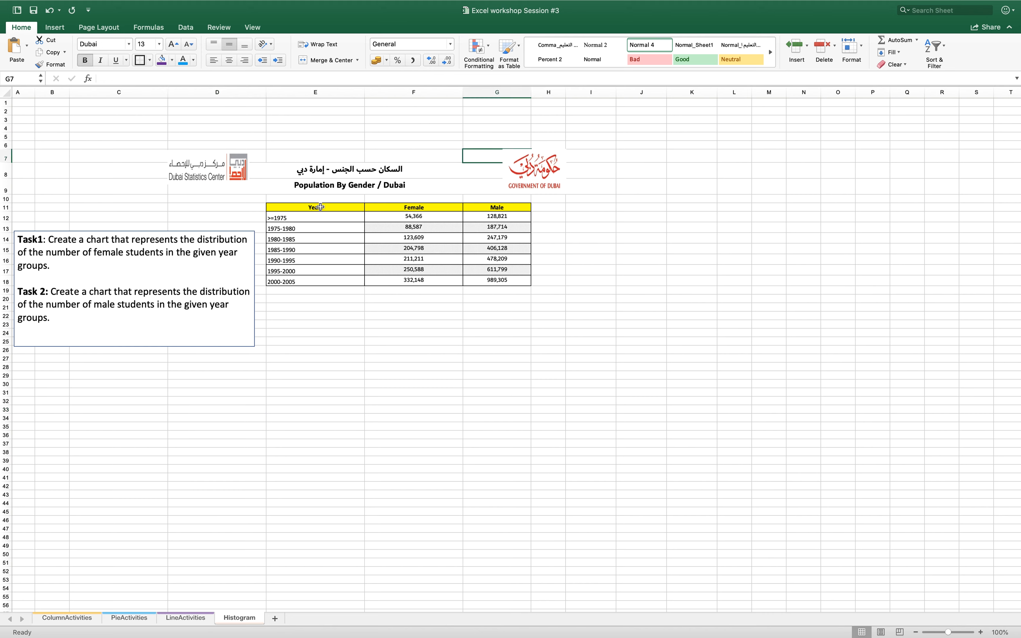
pyautogui.moveTo(320, 207); pyautogui.dragTo(383, 280)
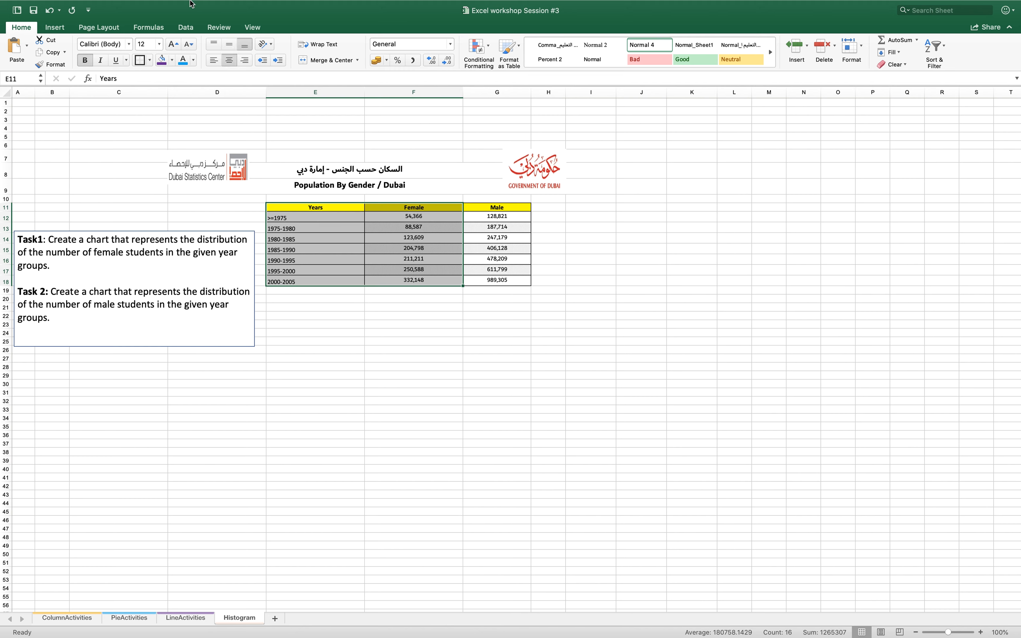
pyautogui.click(141, 6)
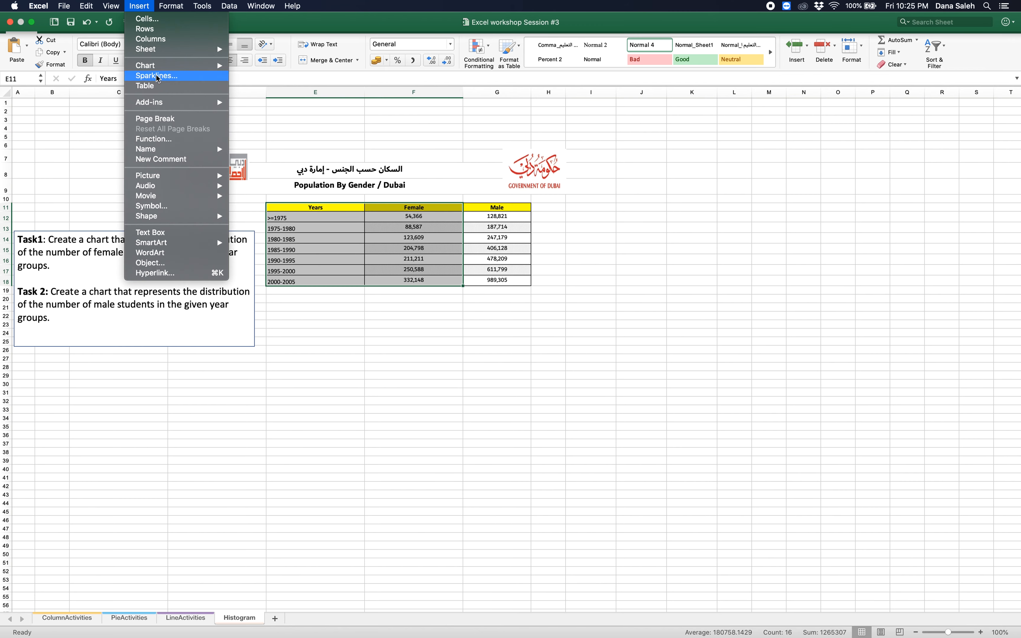
pyautogui.moveTo(156, 67)
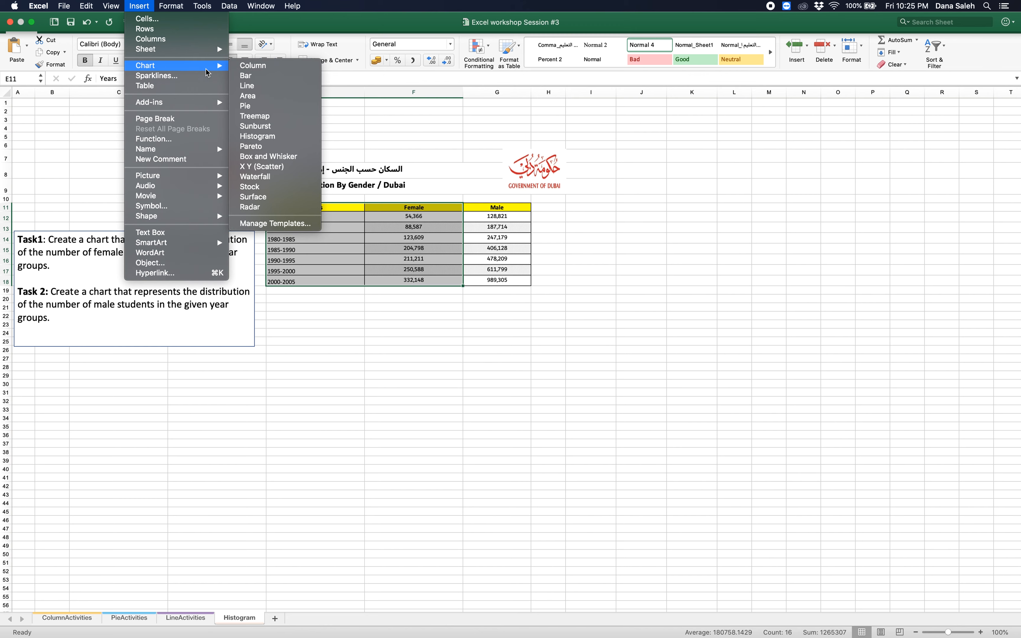
pyautogui.click(252, 66)
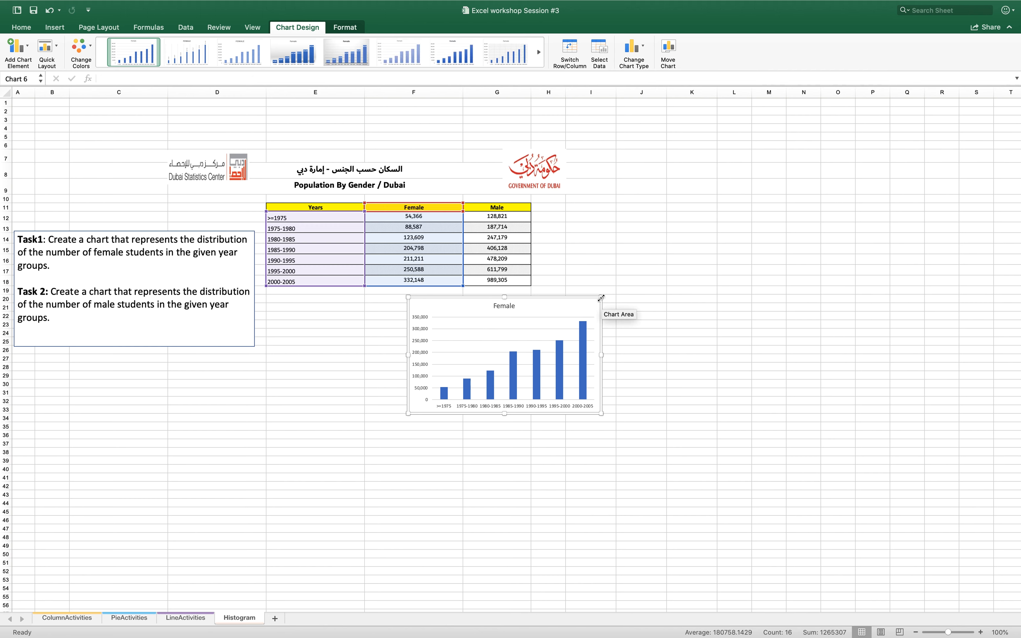
# Enlarge the Female column chart and apply the quick layout with gapless columns and axis titles
pyautogui.moveTo(661, 237); pyautogui.dragTo(667, 226)
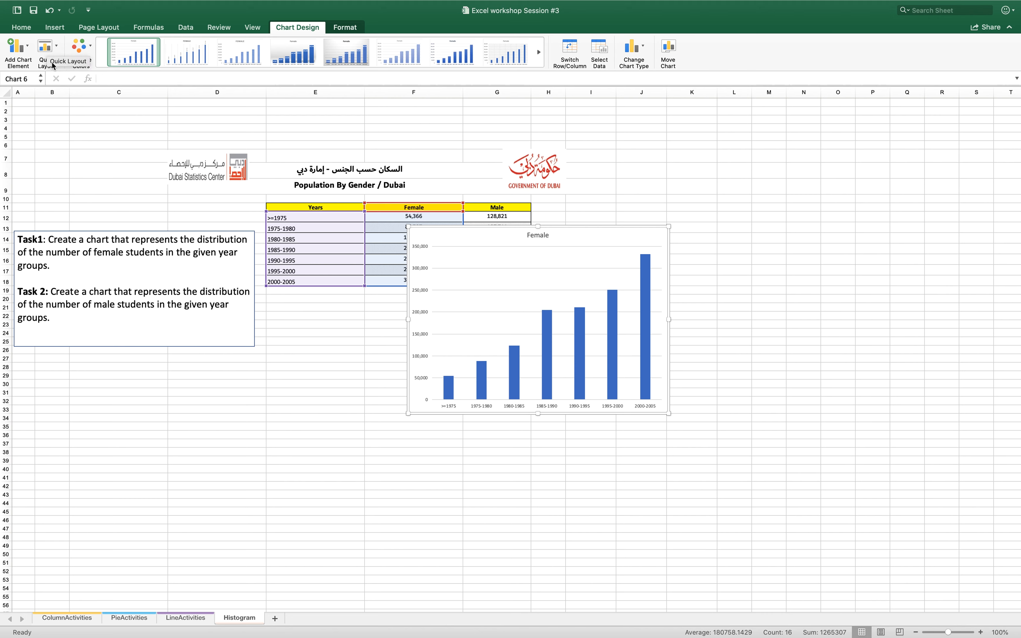
pyautogui.click(58, 48)
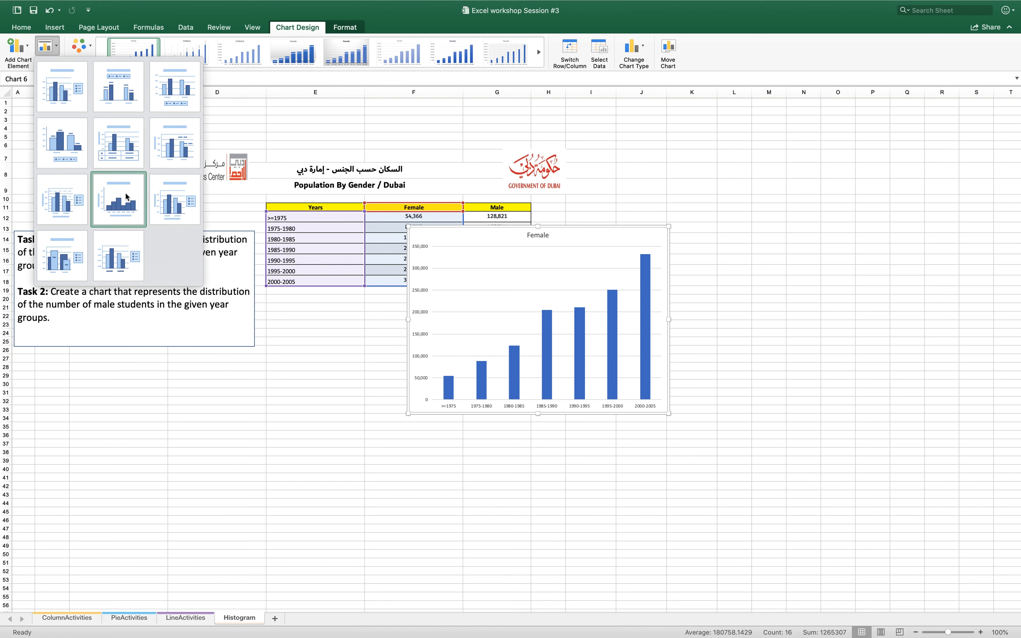
pyautogui.press('Escape')
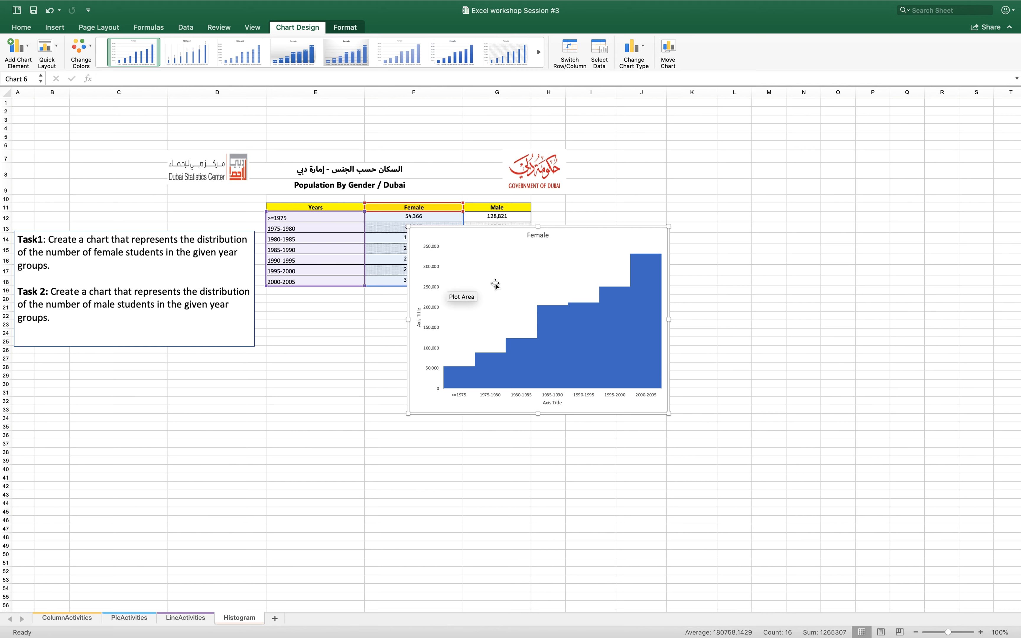
# Give the Female chart's columns a Black, Text 1 outline and a standard yellow fill
pyautogui.moveTo(572, 338)
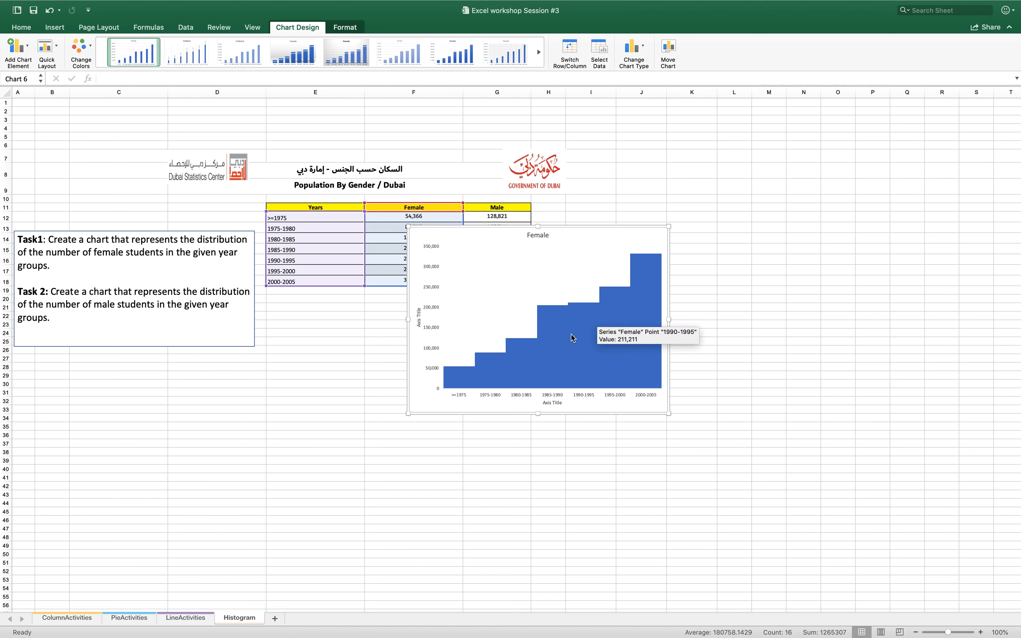
pyautogui.click(571, 332)
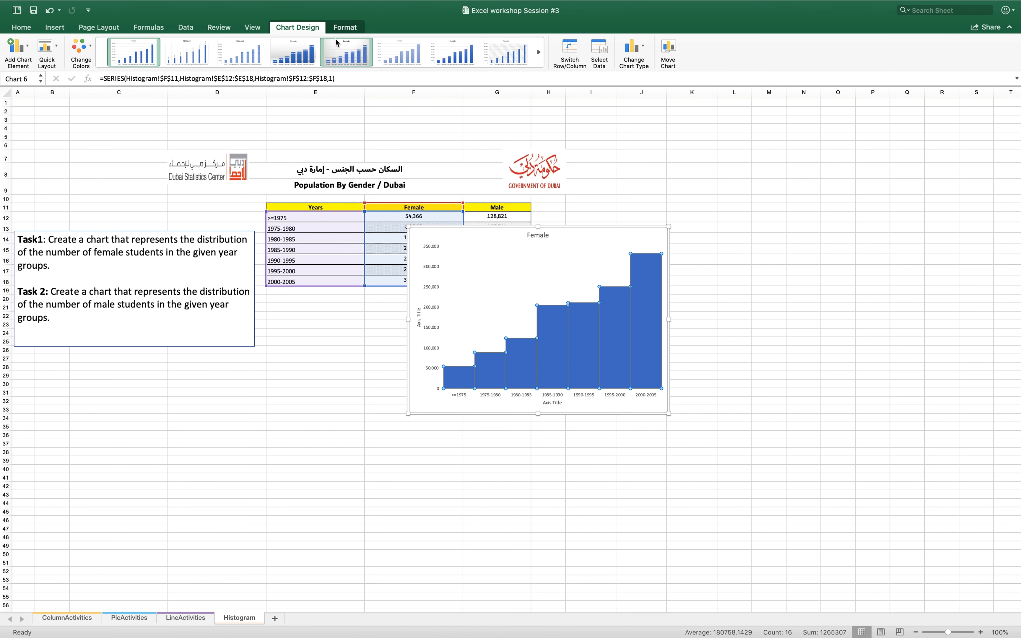
pyautogui.click(354, 29)
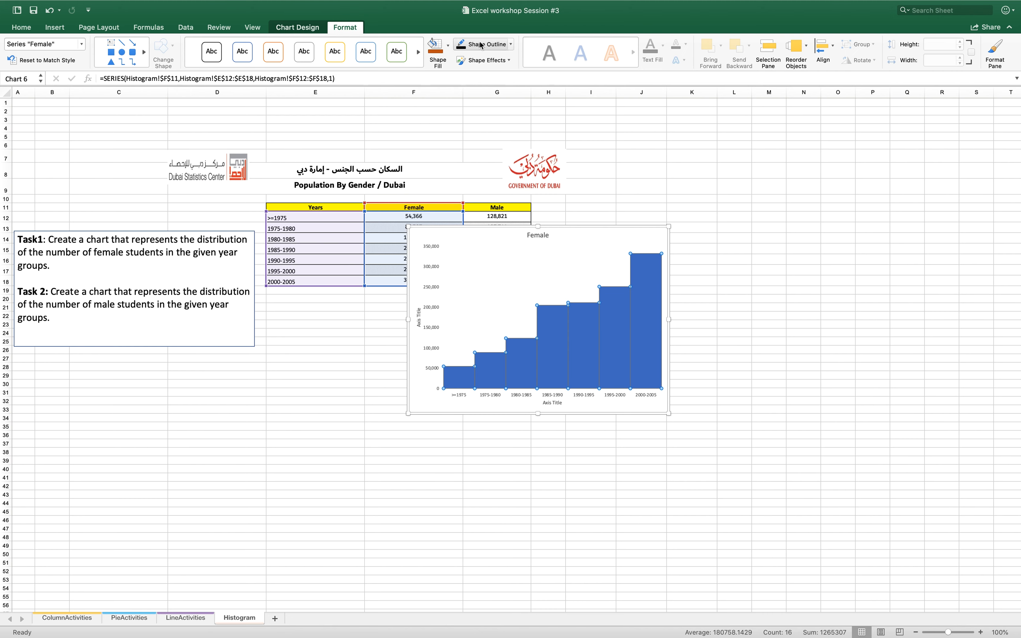
pyautogui.click(511, 45)
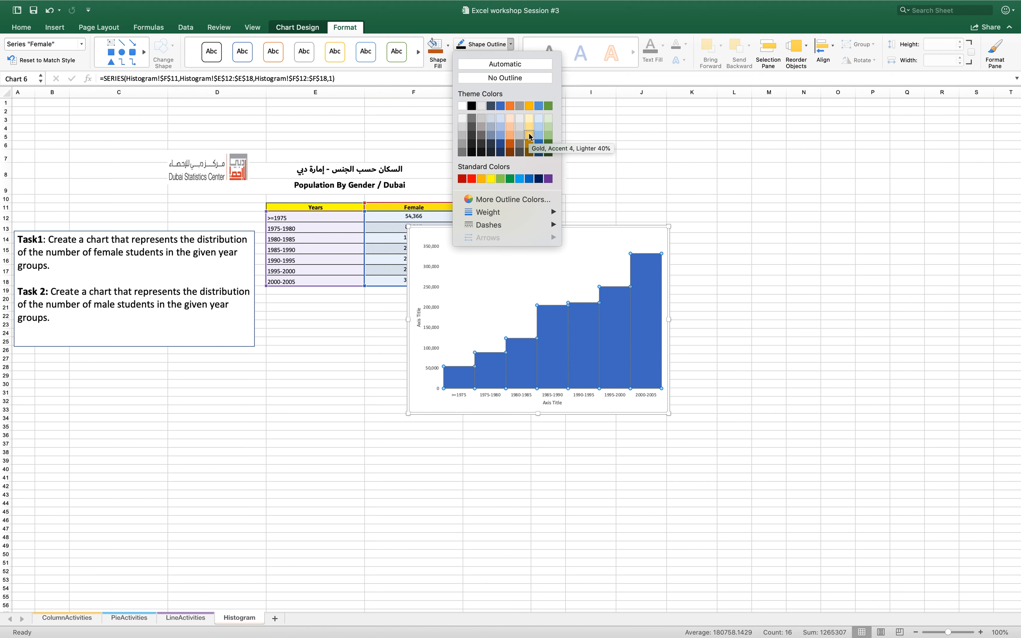
pyautogui.moveTo(509, 215)
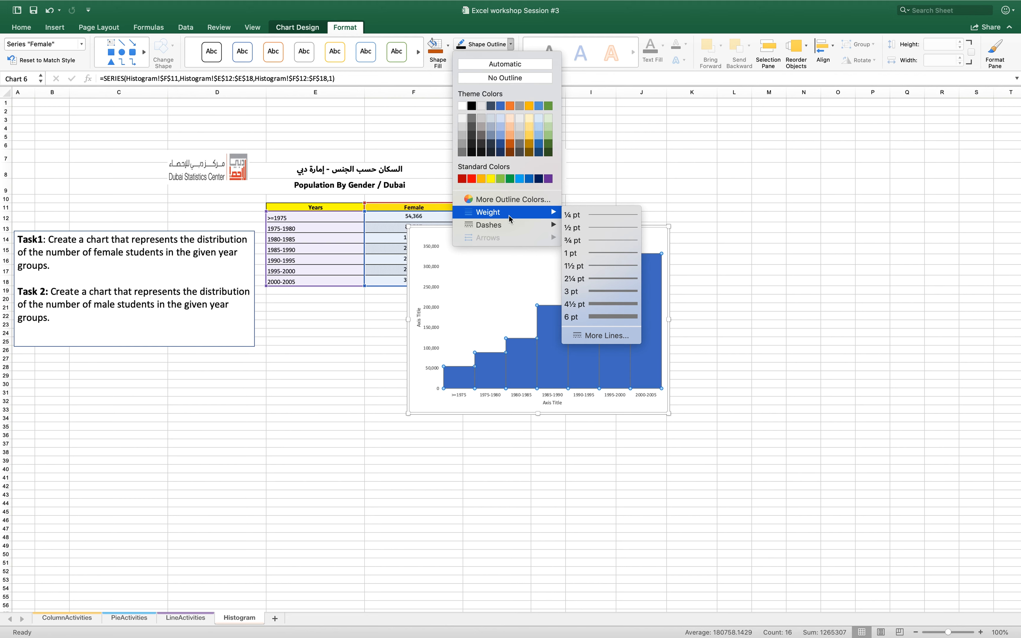
pyautogui.click(472, 107)
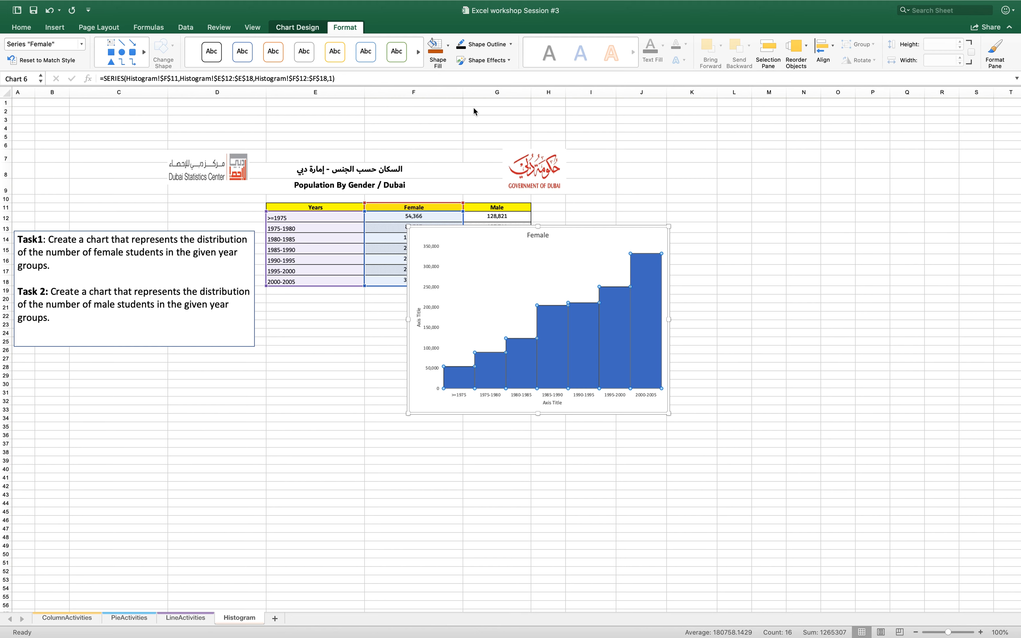
pyautogui.click(447, 46)
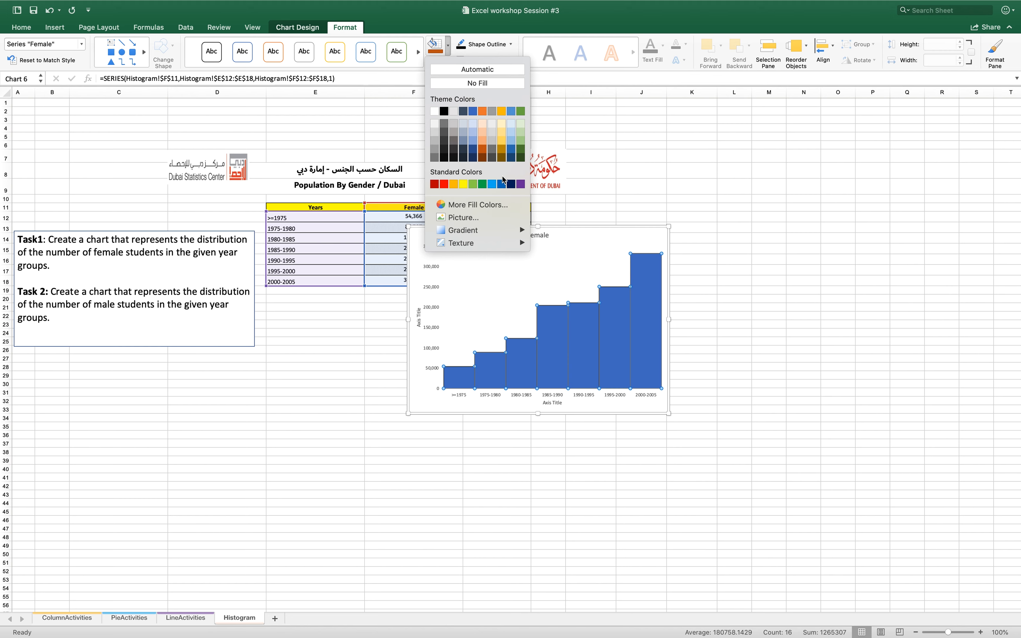
pyautogui.click(462, 186)
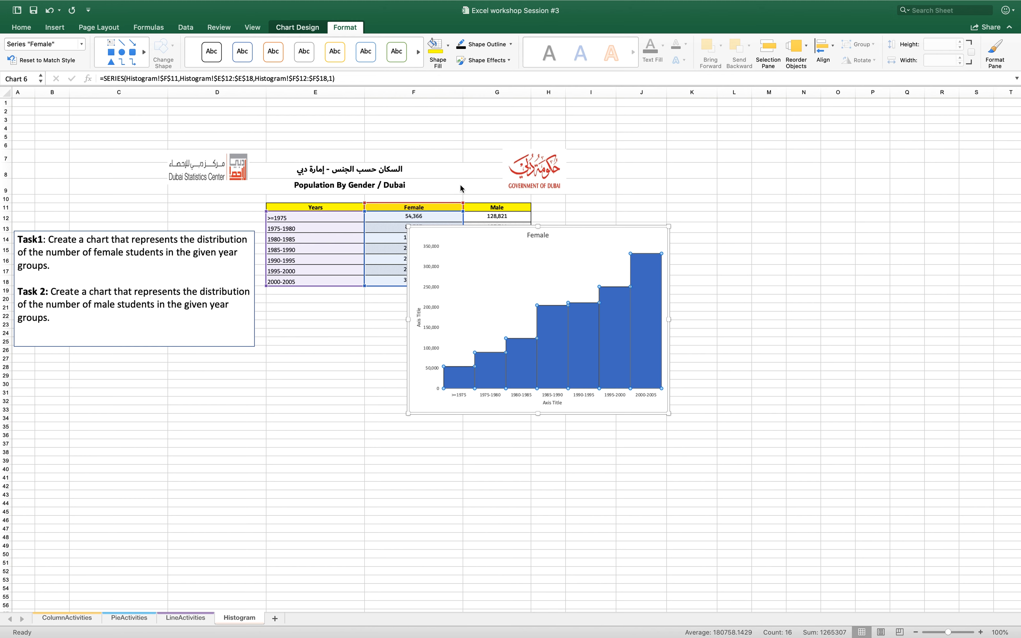
# Title the Female chart's horizontal axis "Years group" and its vertical axis "Population", and deselect the chart
pyautogui.click(538, 236)
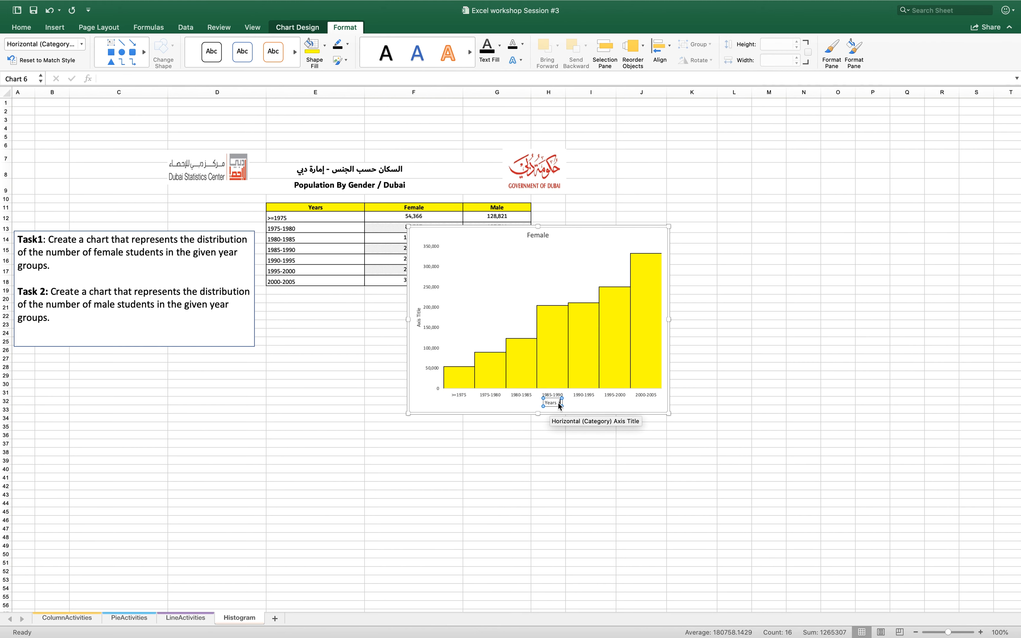
pyautogui.write('group')
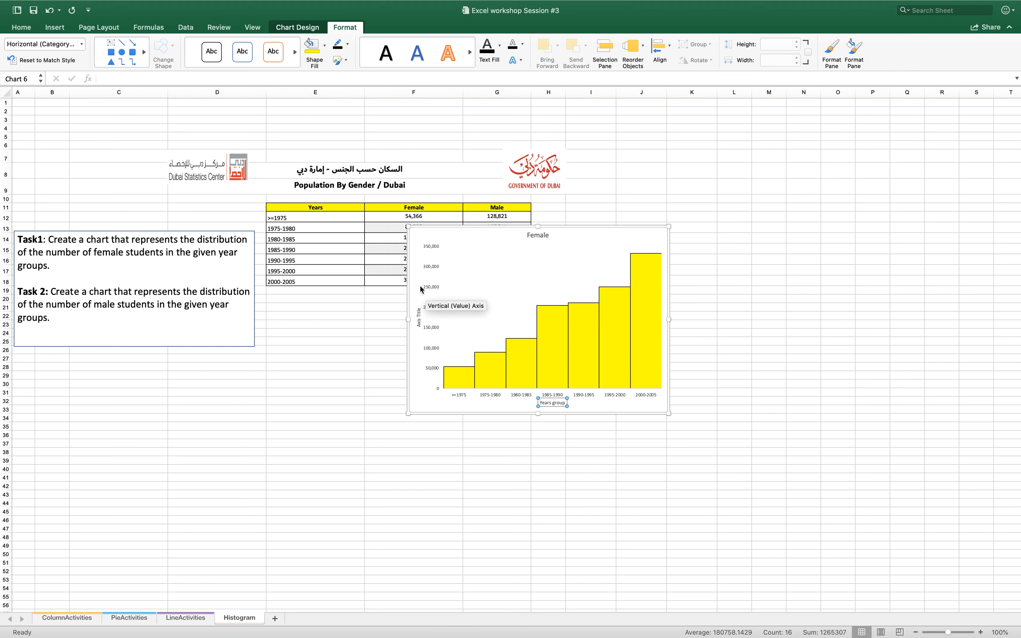
pyautogui.click(419, 316)
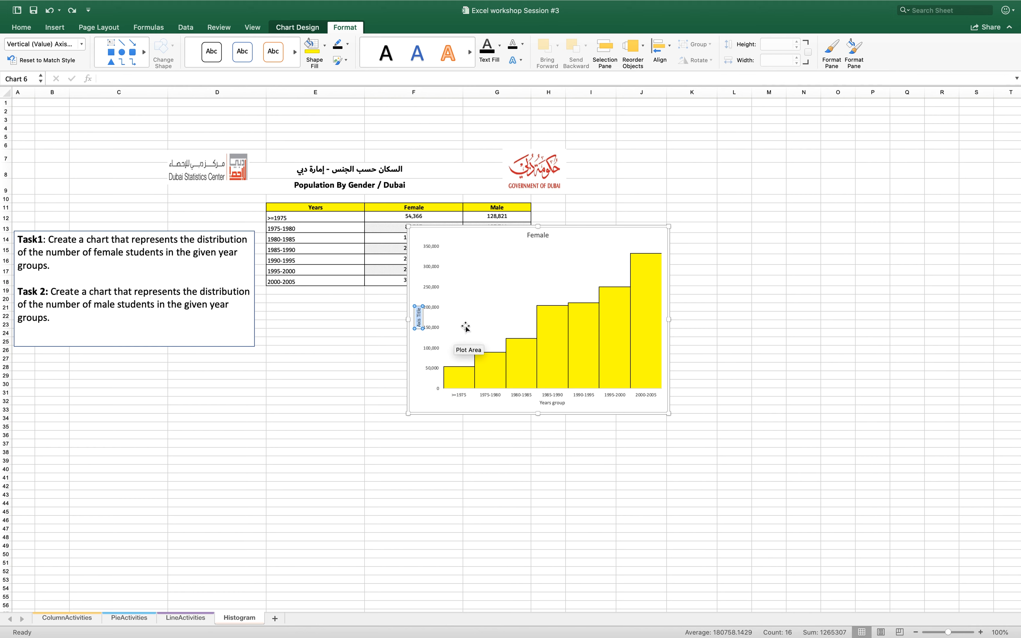
pyautogui.press('BackSpace')
pyautogui.write('Population')
pyautogui.click(514, 446)
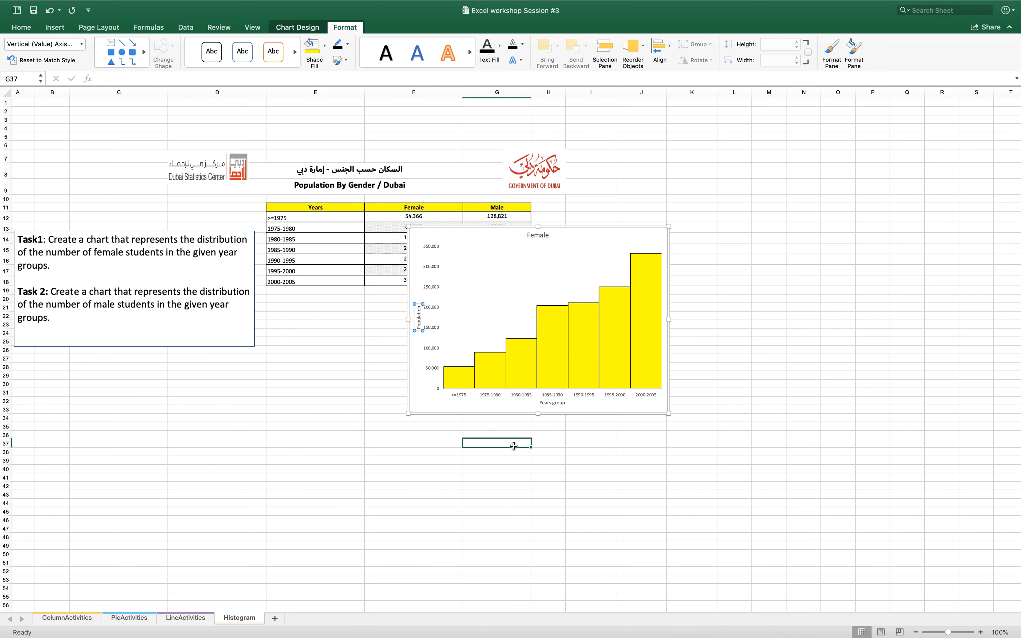